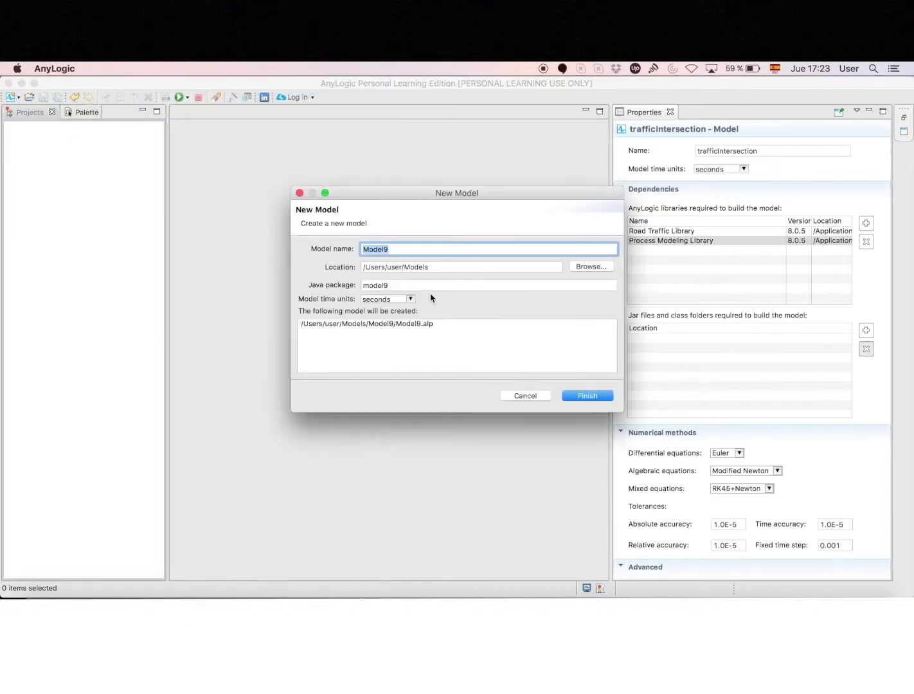
Create a new AnyLogic model named theCarColor
type("theCarC")
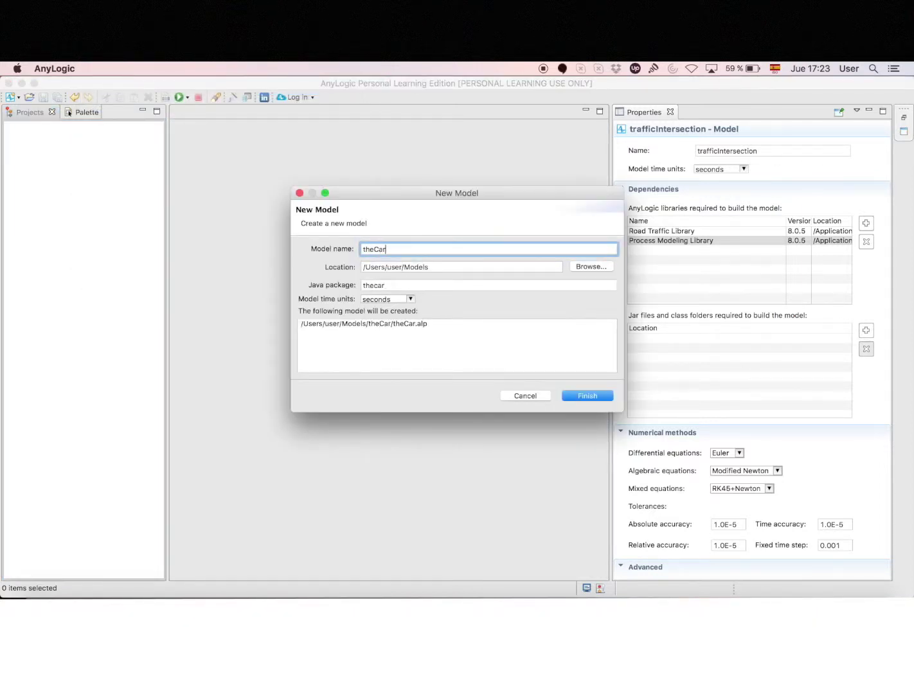
type("olor")
left_click(580, 395)
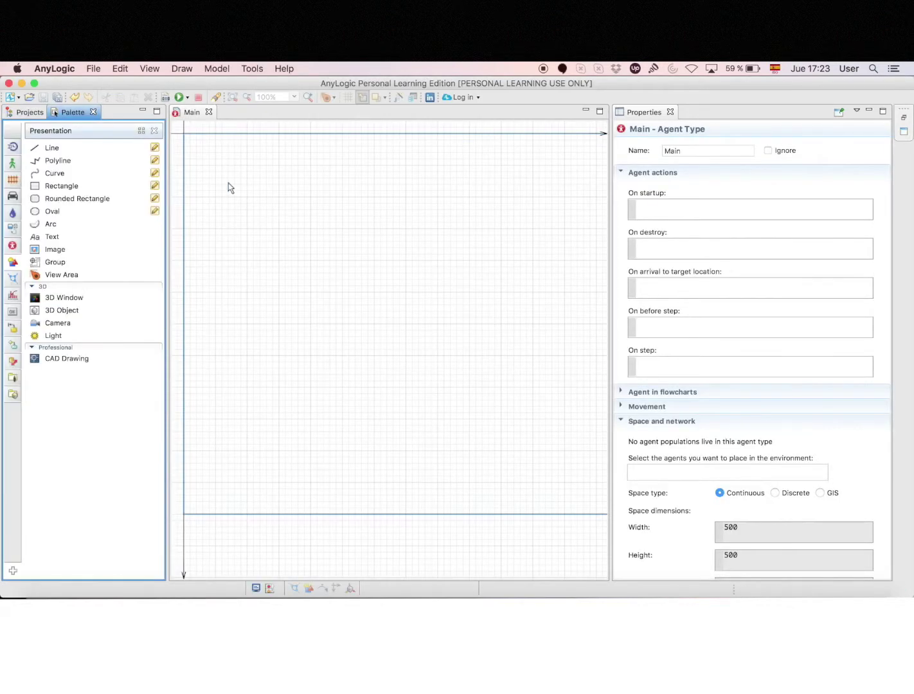
Place a road at 4 pixels per metre, stretch its end into a long straight, and add a carSource below
left_click(13, 195)
left_click_drag(57, 171, 306, 225)
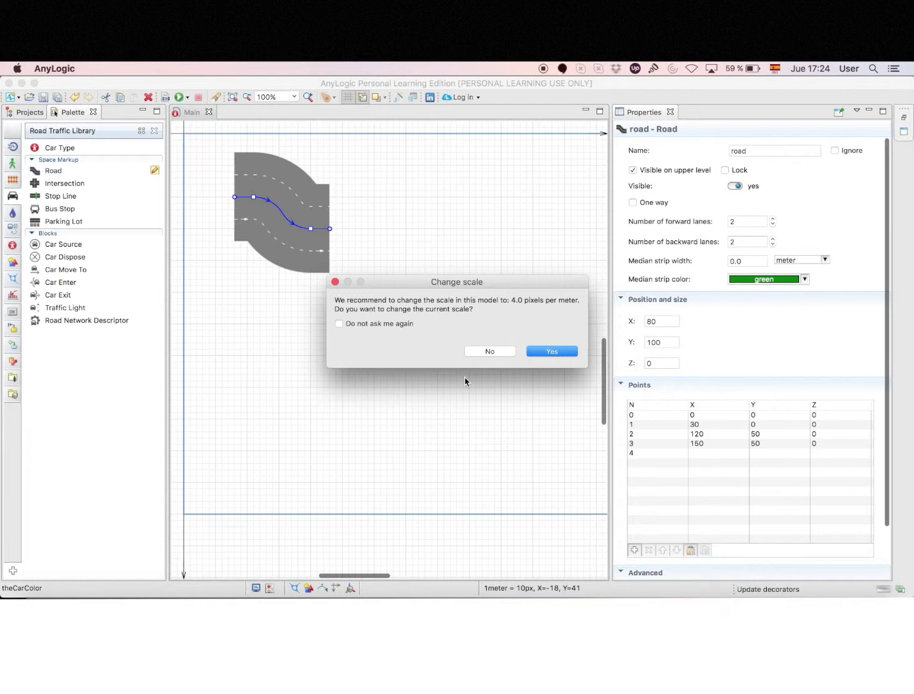
left_click(551, 352)
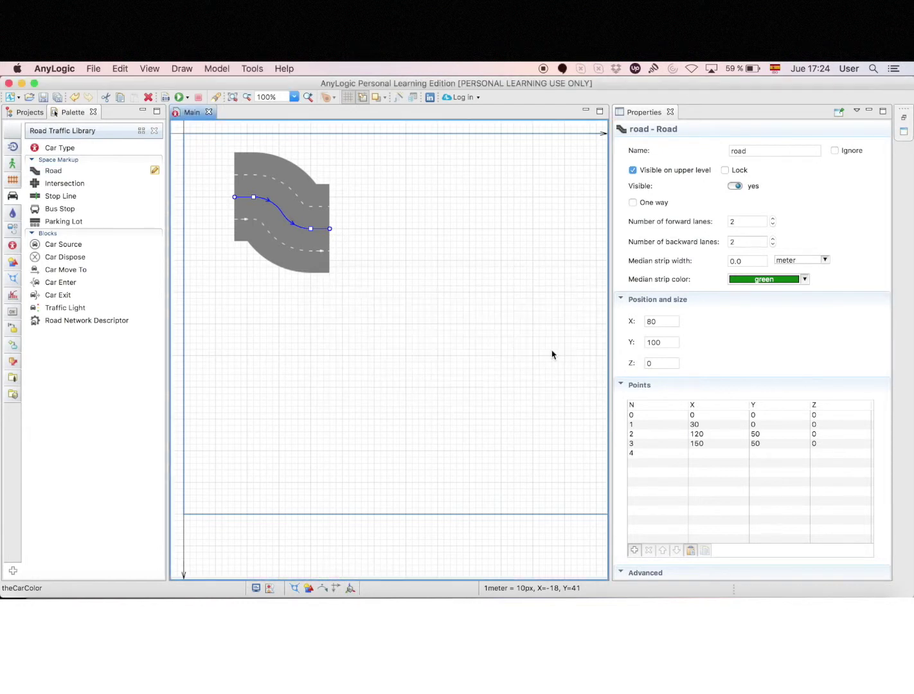
left_click_drag(330, 230, 533, 229)
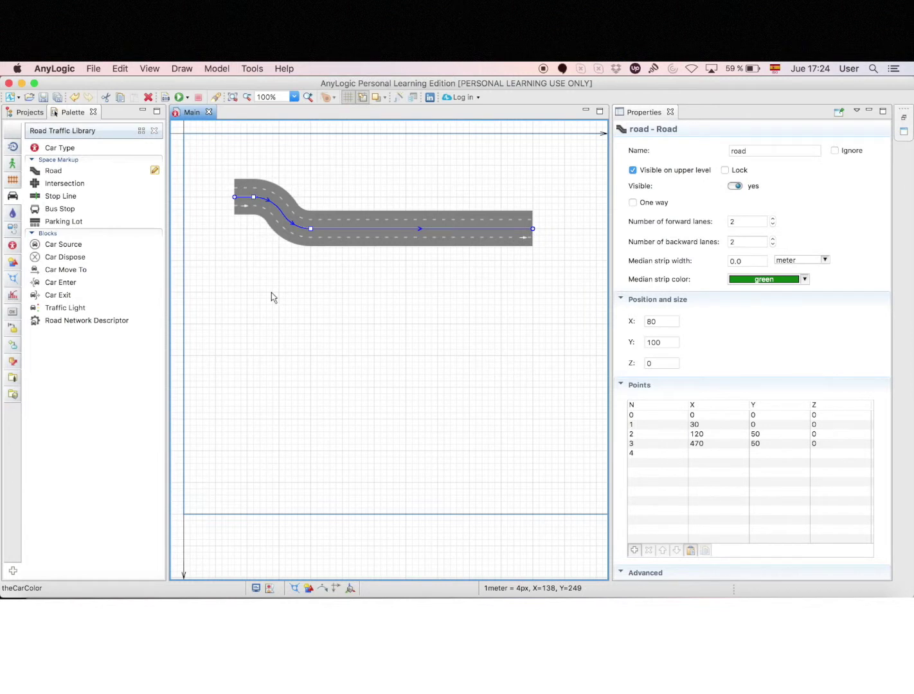
left_click_drag(214, 277, 222, 290)
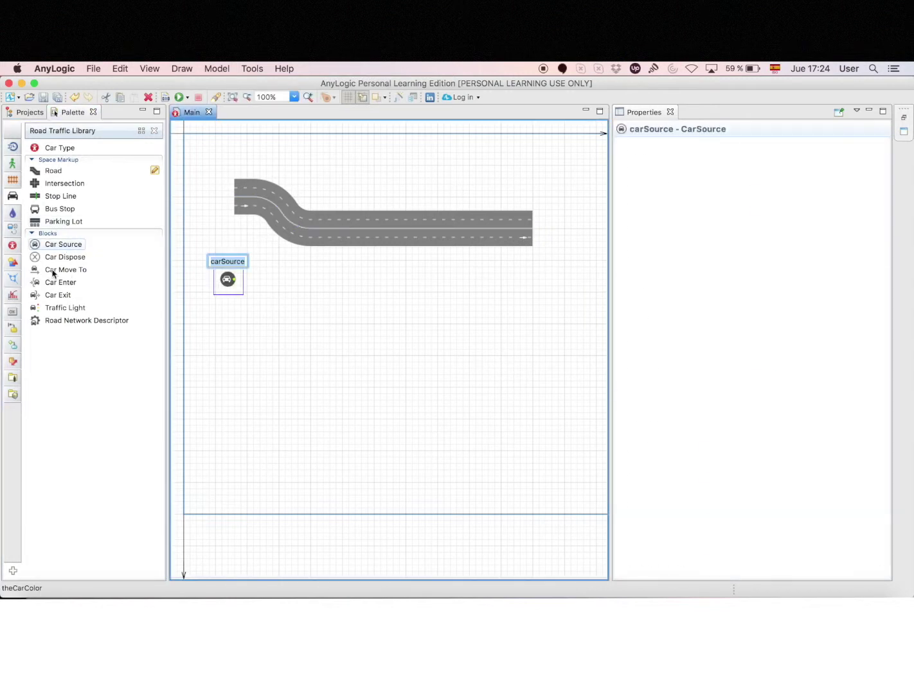
Connect carMoveTo and carDispose blocks after carSource to complete the car flowchart
left_click_drag(54, 273, 278, 286)
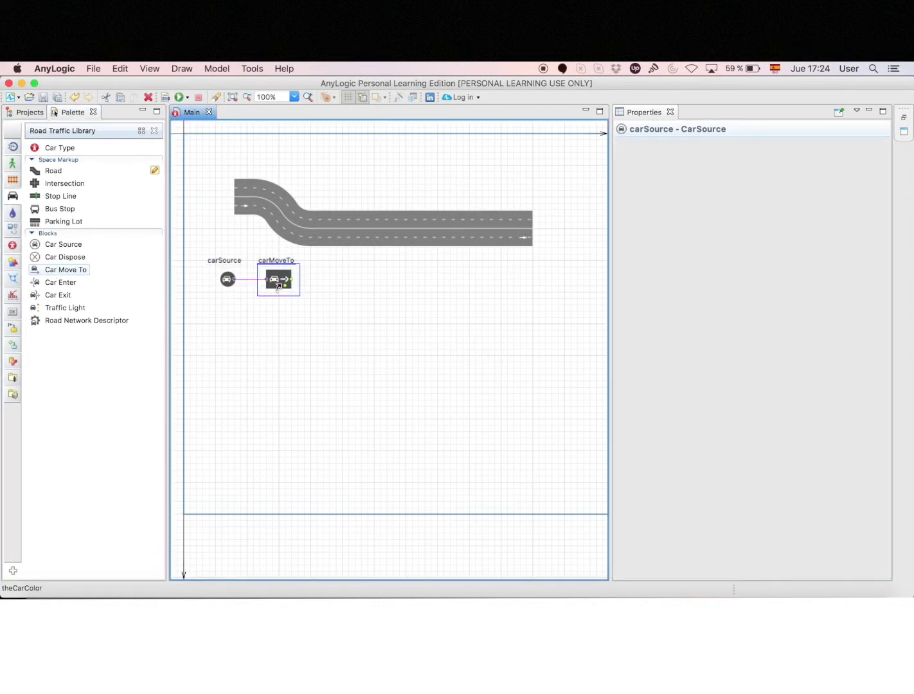
left_click(65, 257)
left_click(330, 279)
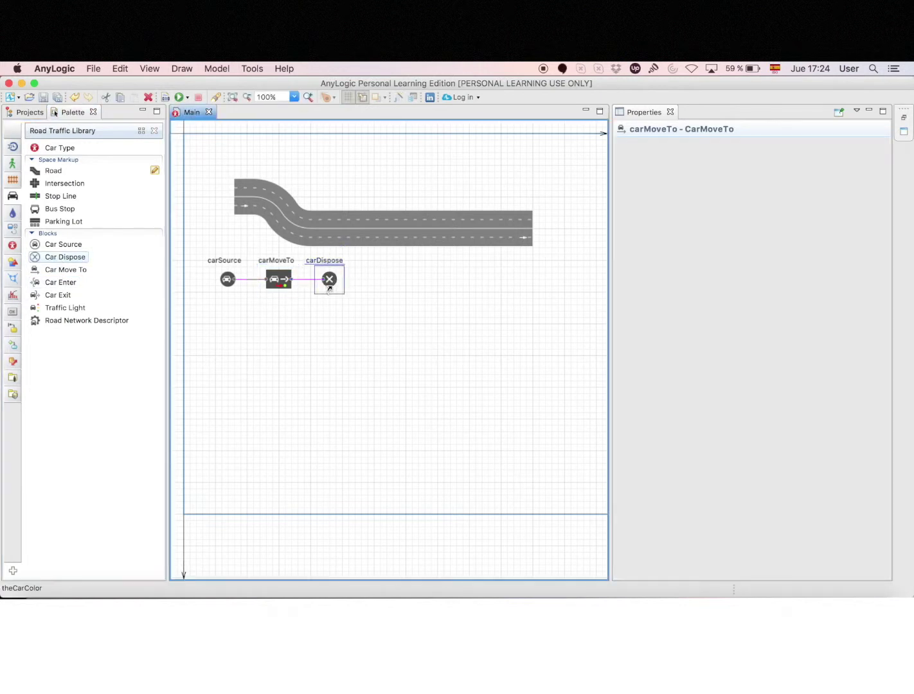
left_click(228, 280)
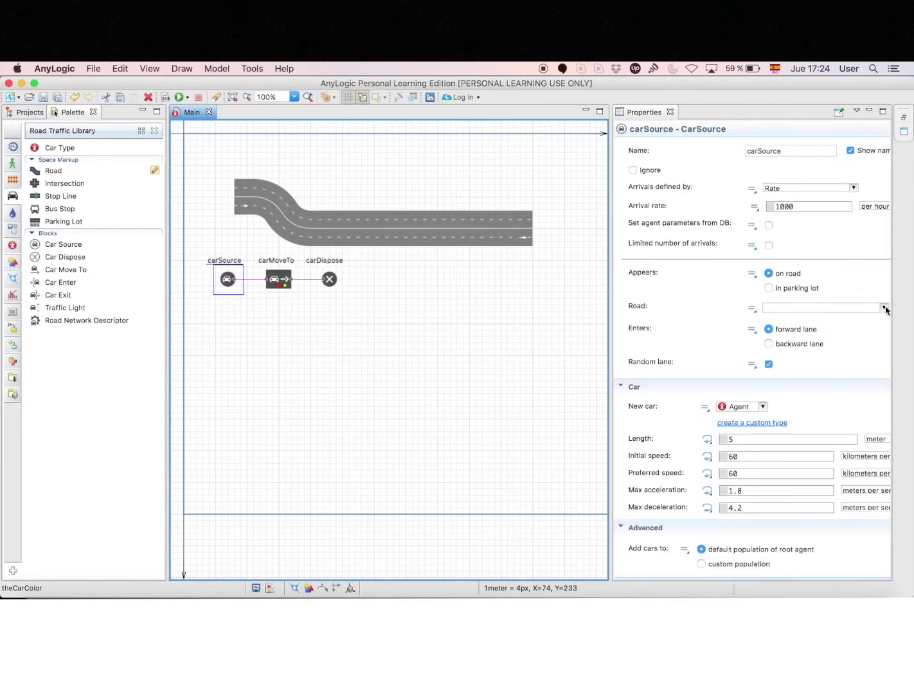
Set Road to 'road' in both carSource and carMoveTo, then run the model
left_click(886, 309)
left_click(842, 320)
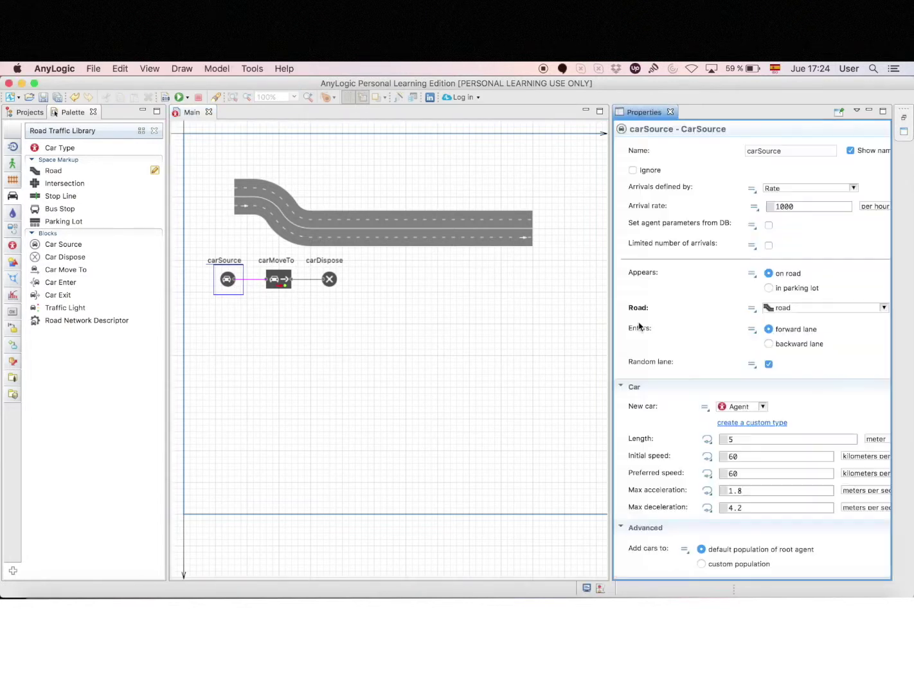
left_click(285, 285)
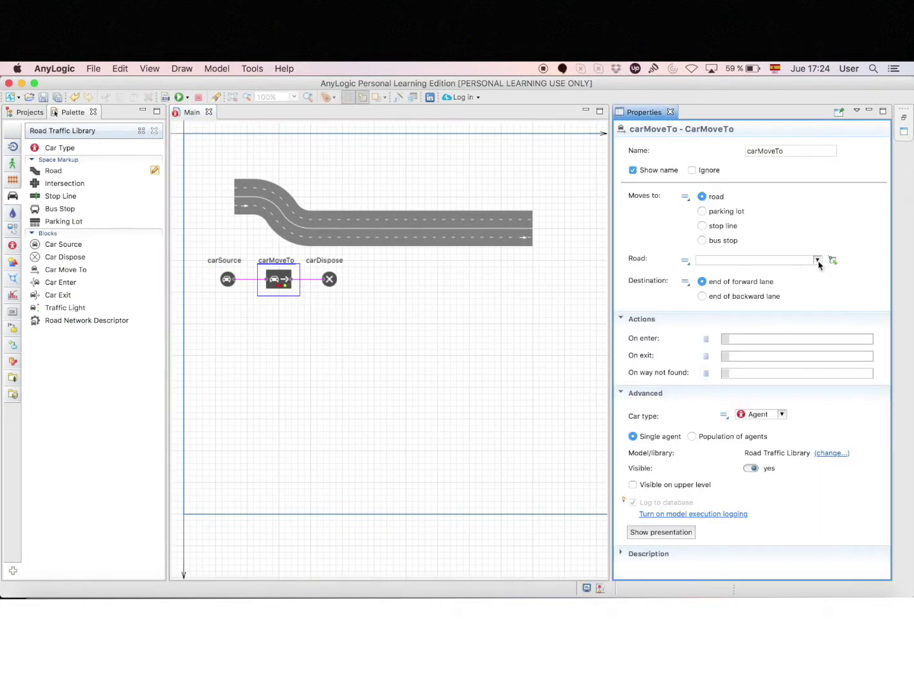
left_click(818, 261)
left_click(759, 272)
left_click(180, 99)
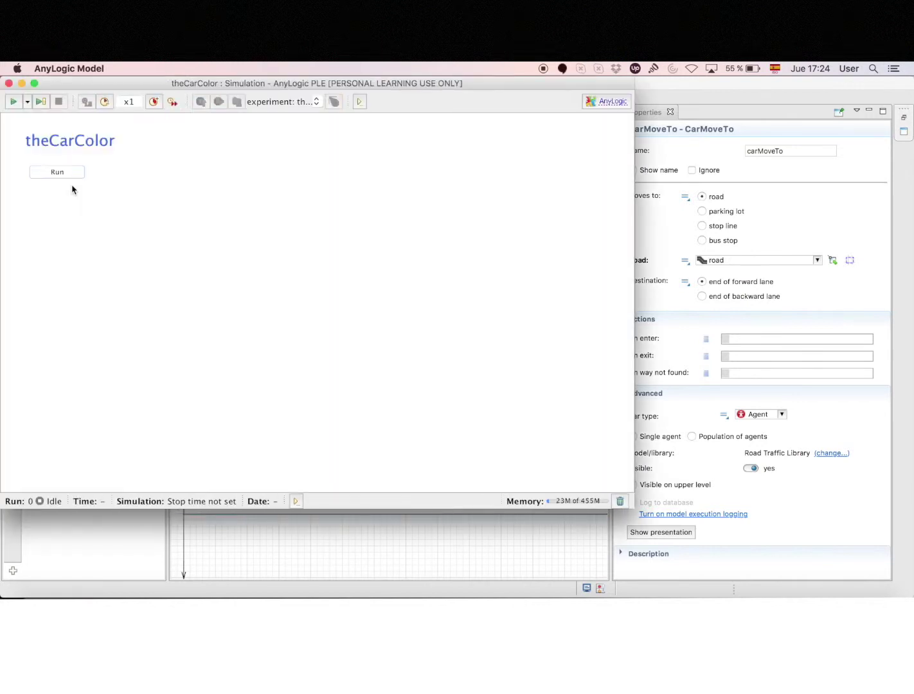
Run the simulation at x5 speed, then stop it and close the simulation window
left_click(59, 179)
left_click(154, 103)
left_click(155, 103)
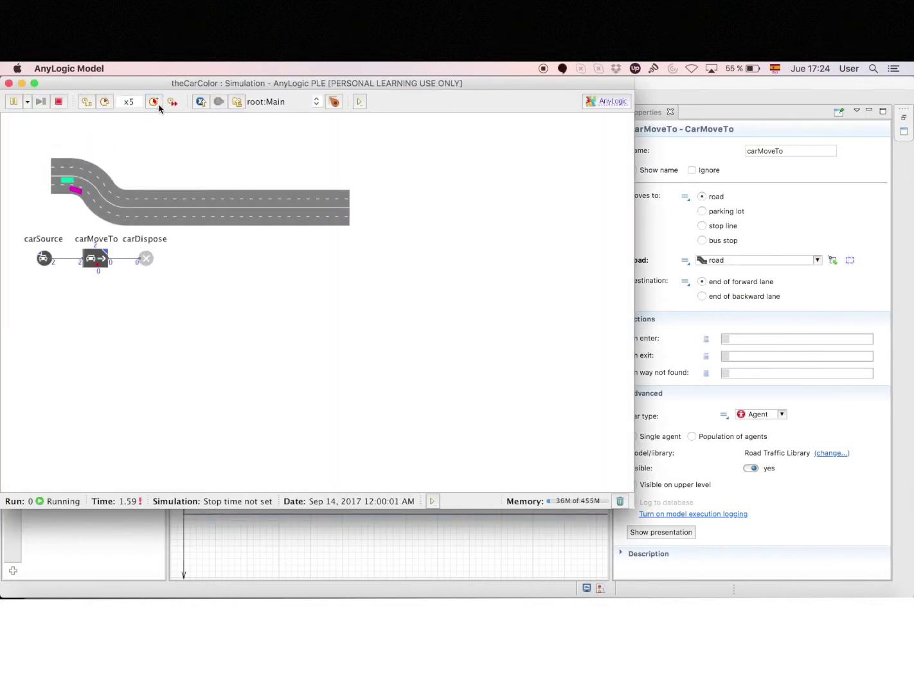
left_click(62, 104)
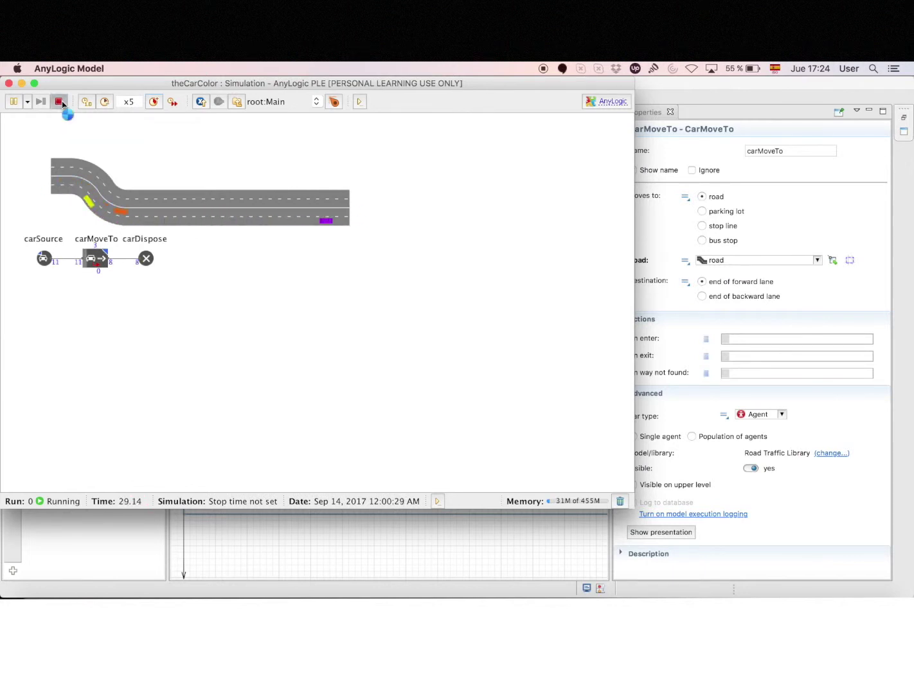
left_click(8, 83)
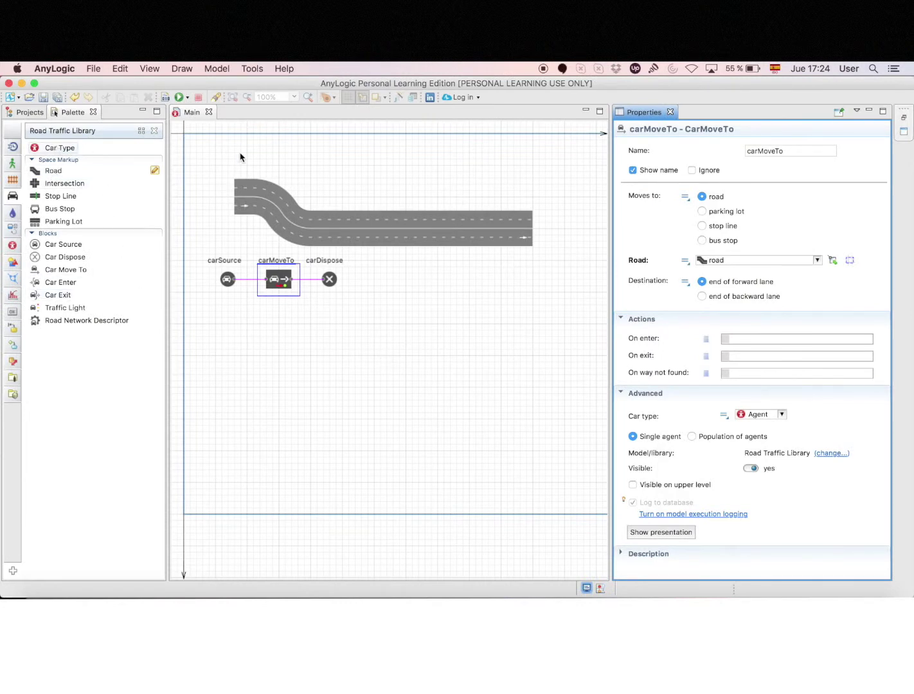
Create agent type Car with 3D Car animation and an int parameter named color
left_click_drag(240, 156, 230, 161)
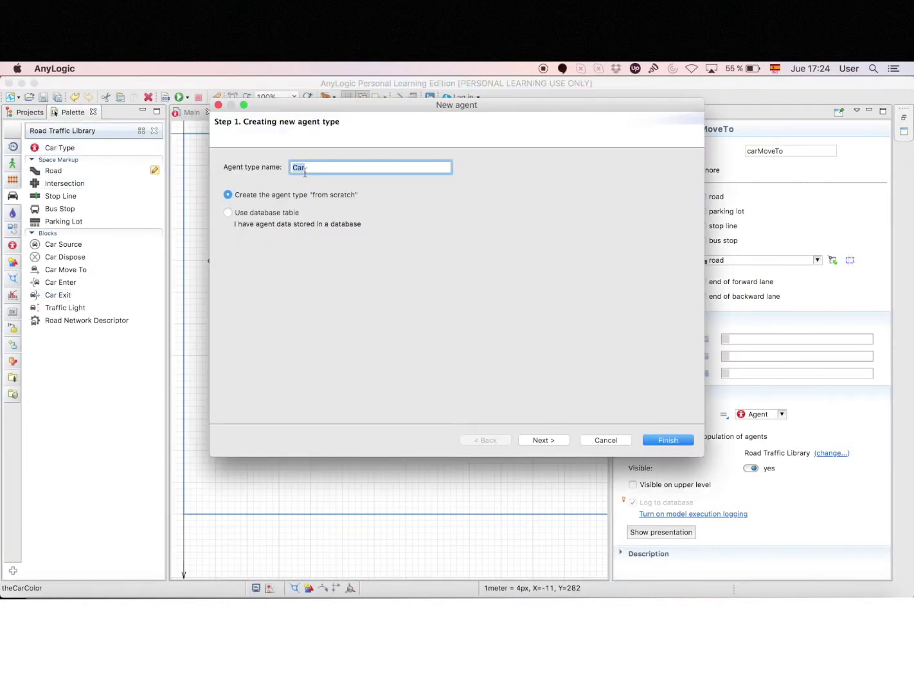
left_click(550, 441)
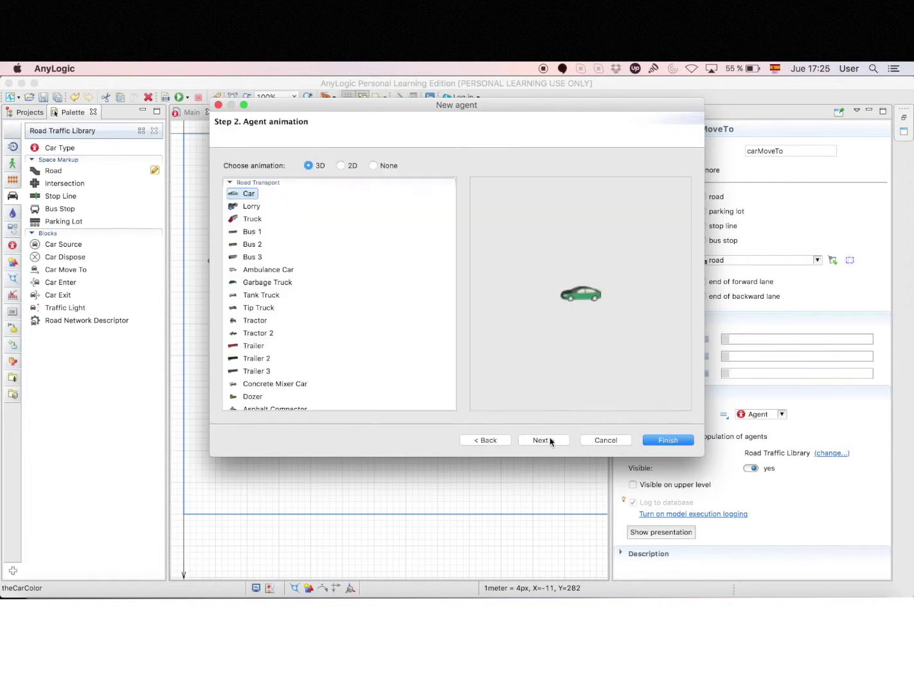
left_click(544, 441)
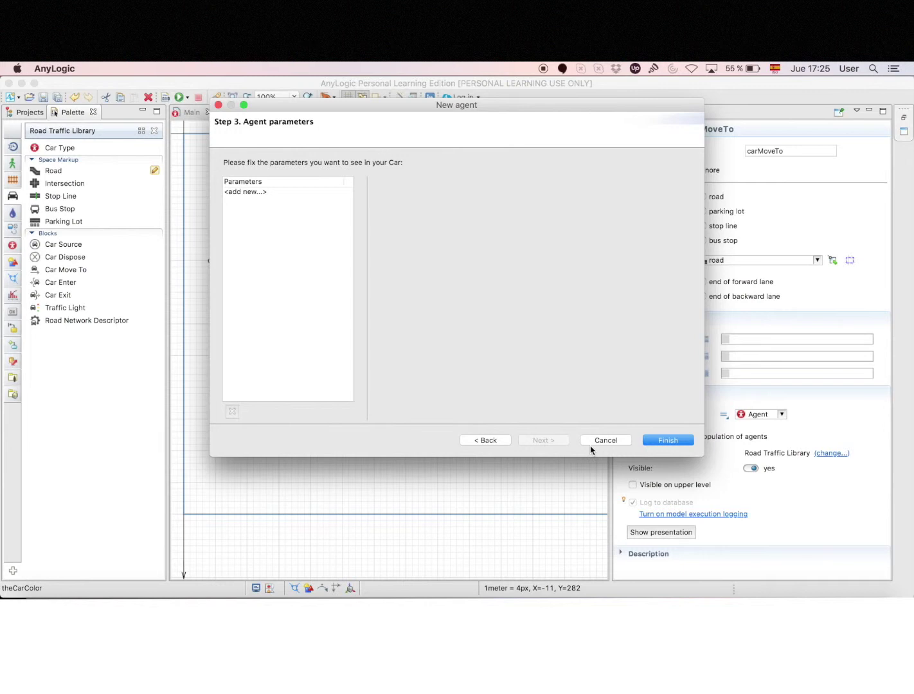
left_click(243, 193)
type("color")
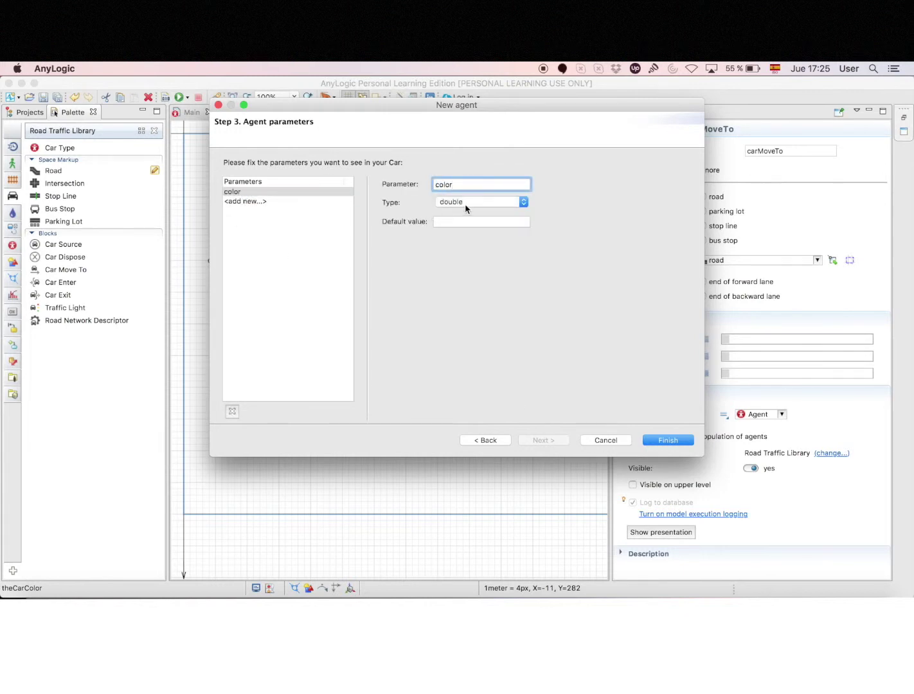
left_click(465, 207)
left_click(459, 188)
left_click(667, 441)
left_click(236, 114)
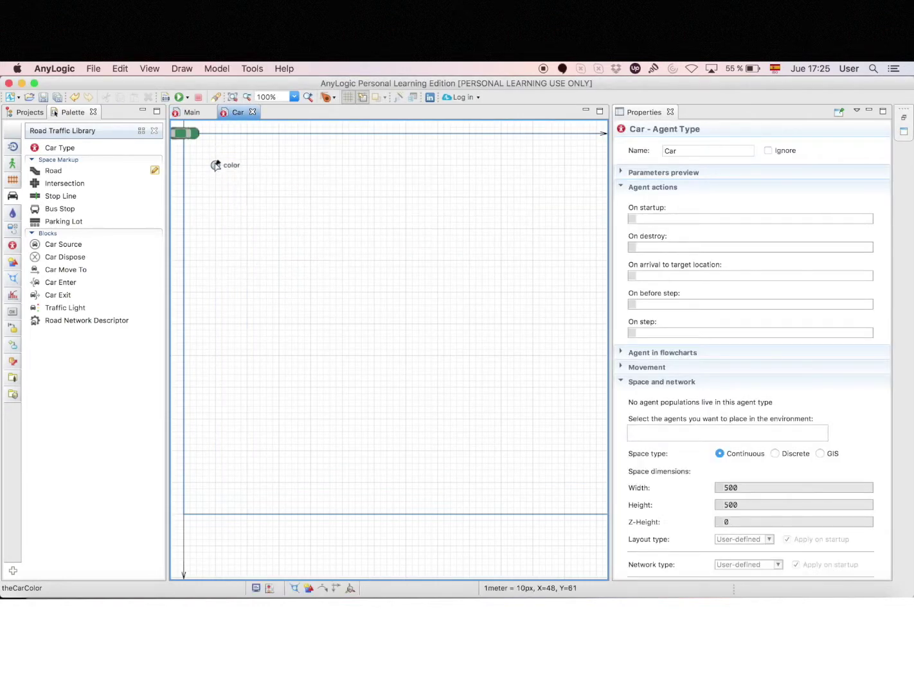
Default color to uniform_discr(0,3) and make the car shape visible via color==0 ? true : false
left_click(216, 165)
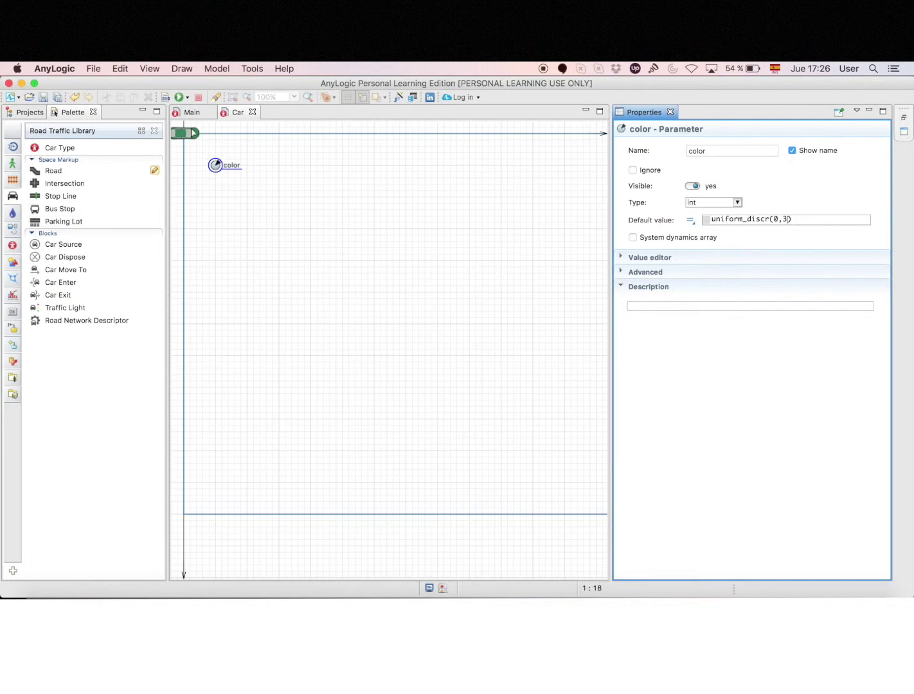
left_click(185, 133)
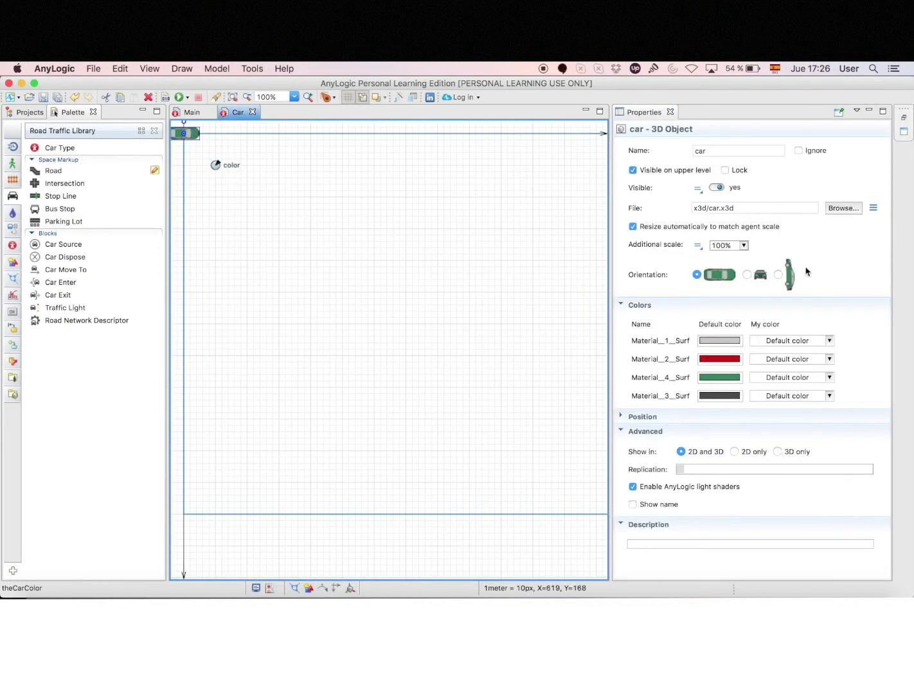
left_click(699, 190)
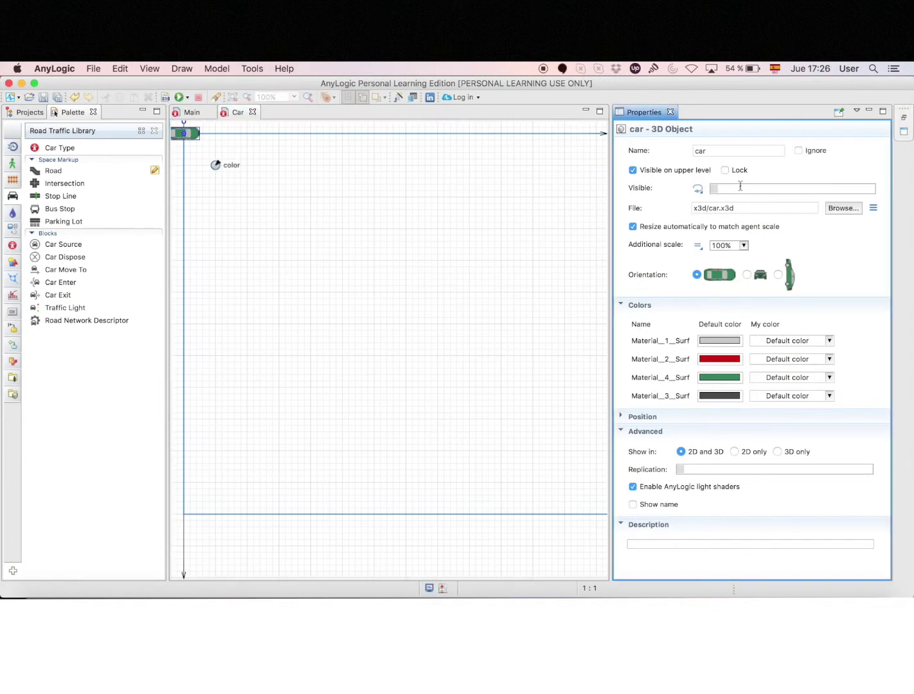
type("color==0 ? true : false")
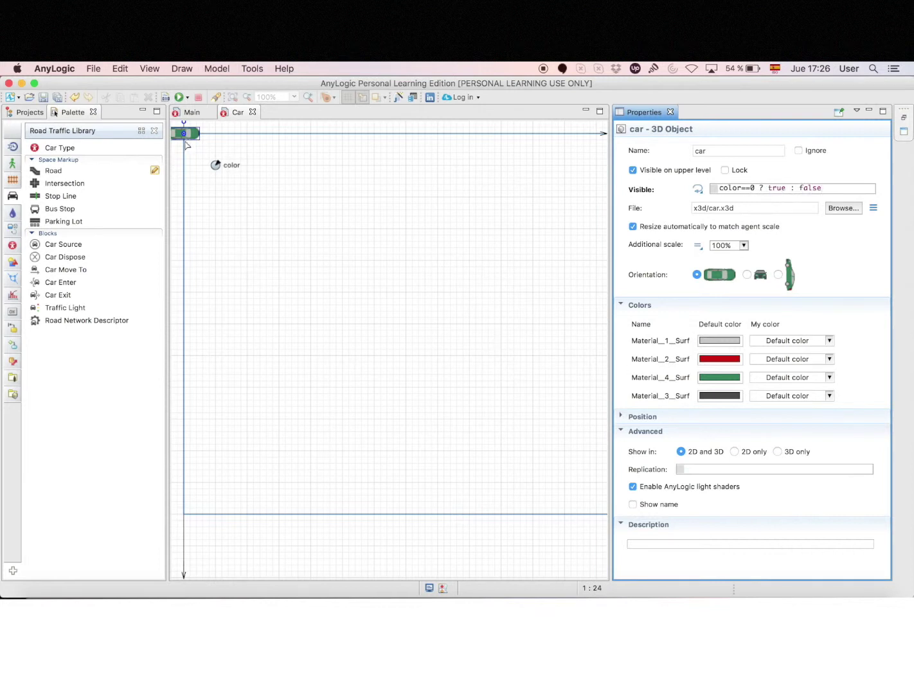
left_click(198, 140)
Paste three copies of the car shape, car1 to car3, stacked beneath the original
left_click(191, 136)
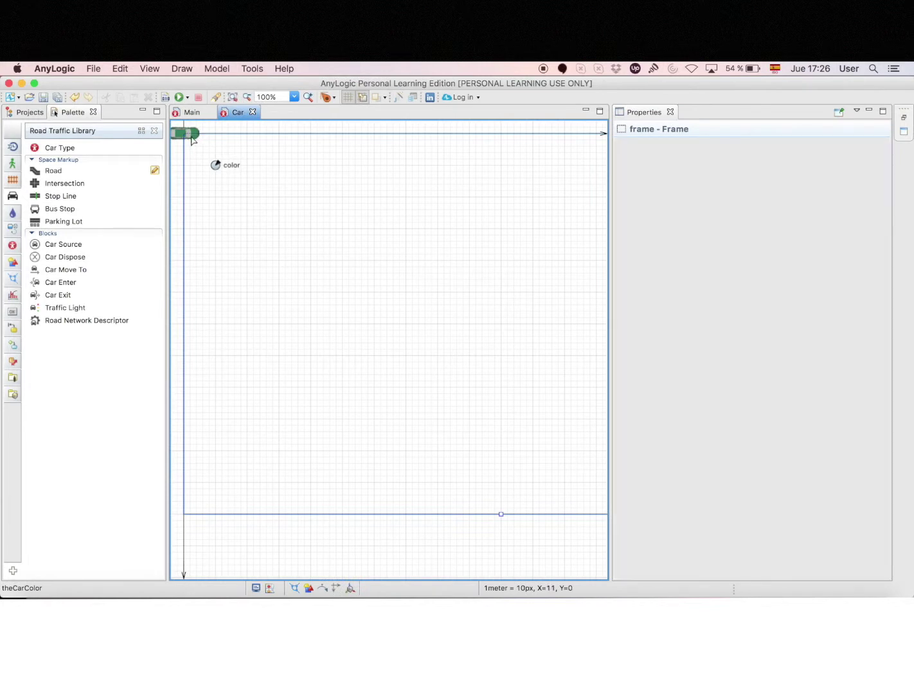
key("ctrl+c")
key("ctrl+v")
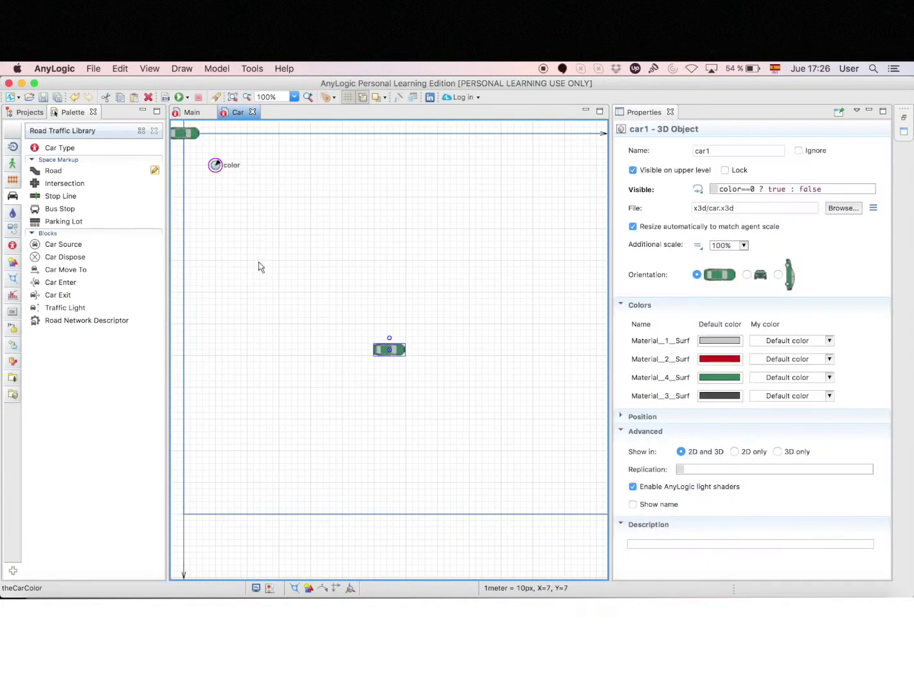
scroll(259, 266, "left", 5)
scroll(259, 266, "up", 1)
left_click_drag(503, 377, 298, 181)
key("ctrl+v")
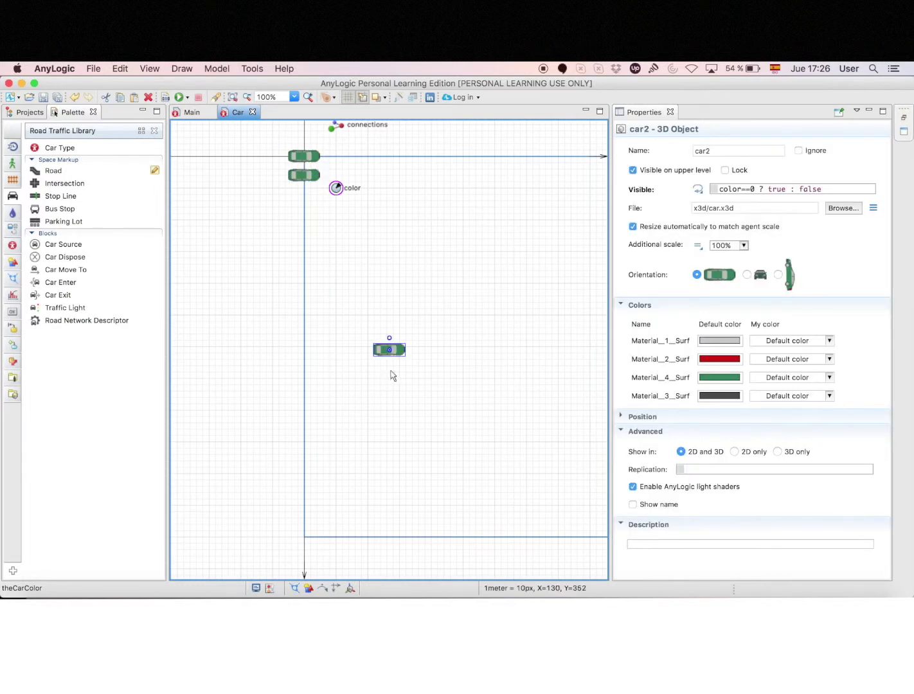
left_click_drag(390, 354, 306, 207)
key("ctrl+v")
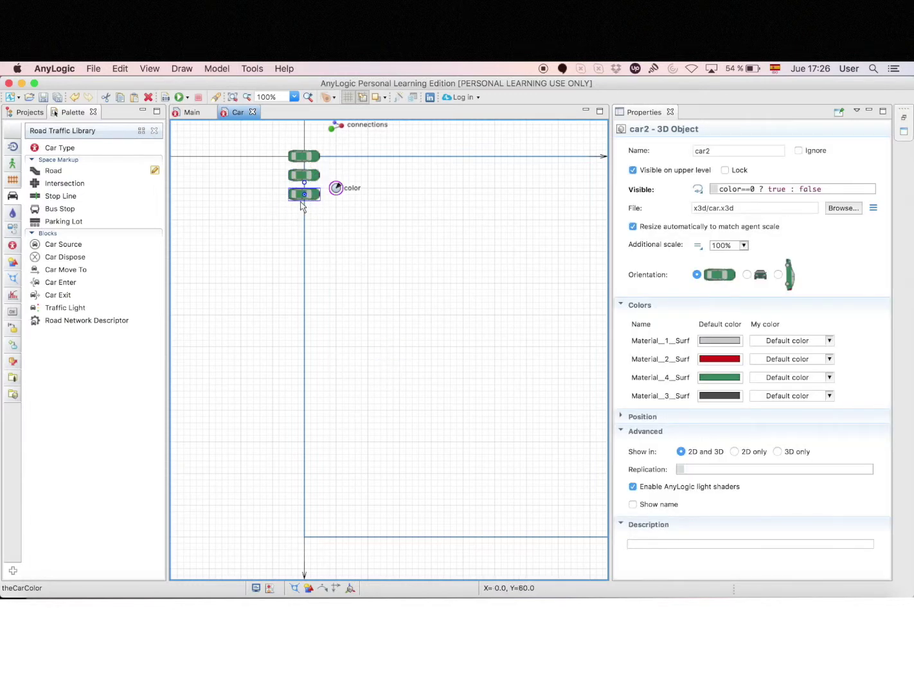
left_click_drag(394, 353, 309, 223)
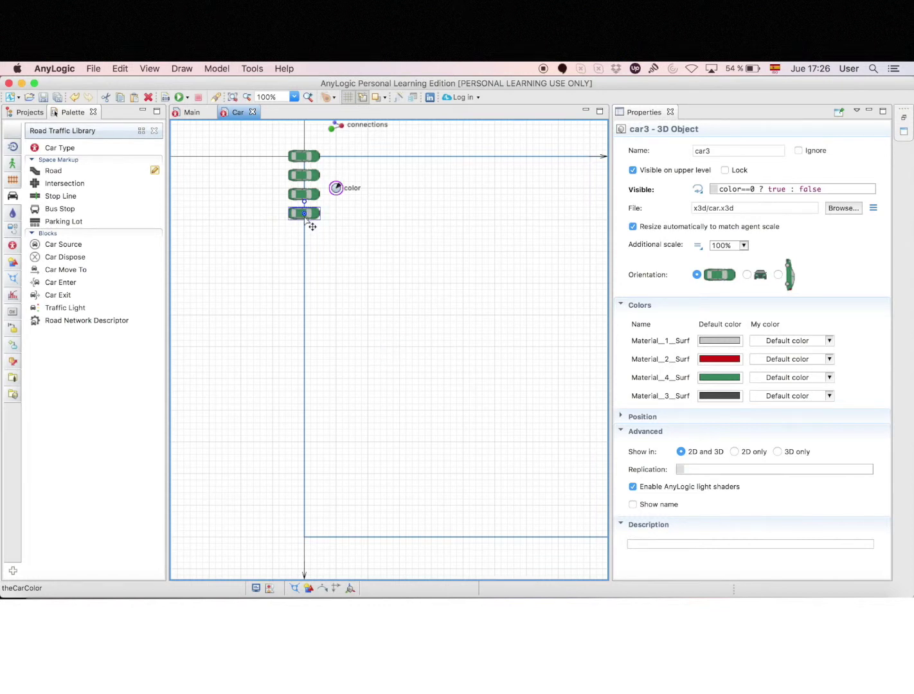
Colour car1's Material_4 peru and make it visible only when color==1
left_click(306, 175)
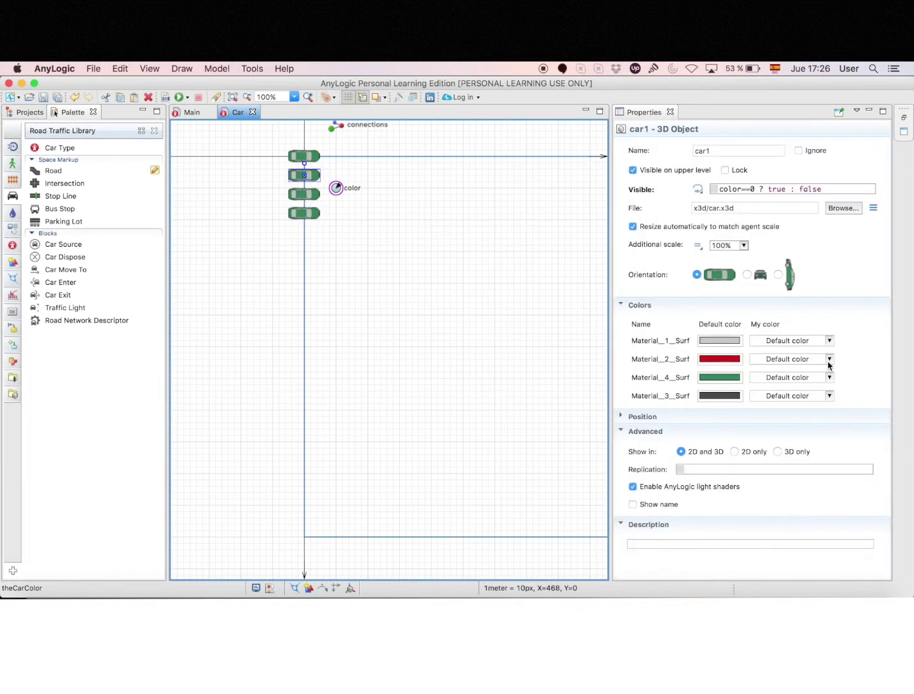
left_click(830, 359)
left_click(854, 335)
left_click(829, 378)
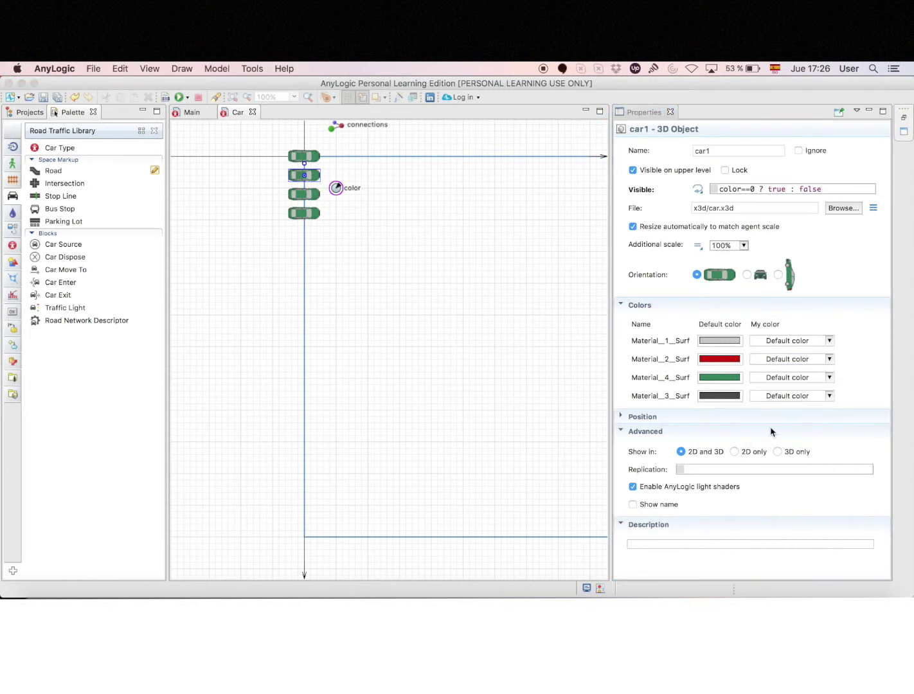
left_click(771, 429)
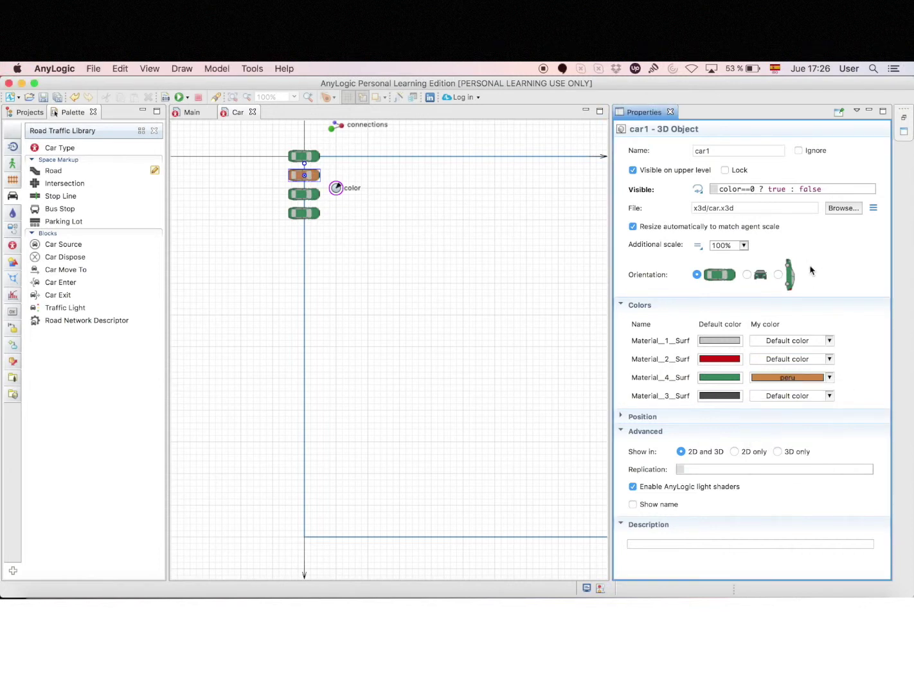
left_click(750, 190)
key("BackSpace")
type("1")
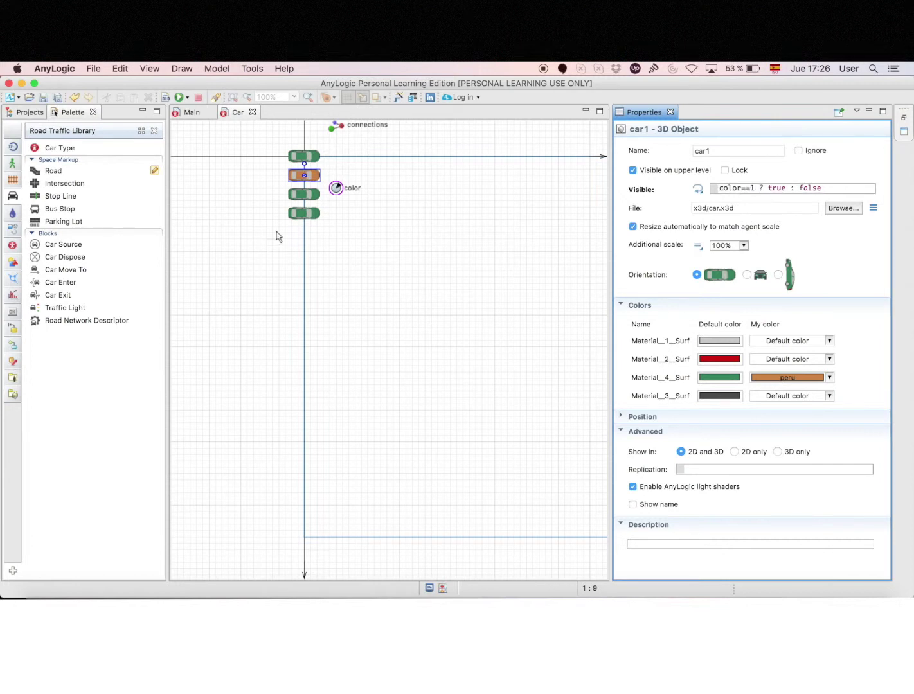
Colour car2's Material_4 bright green and show it only when color==2
left_click(312, 196)
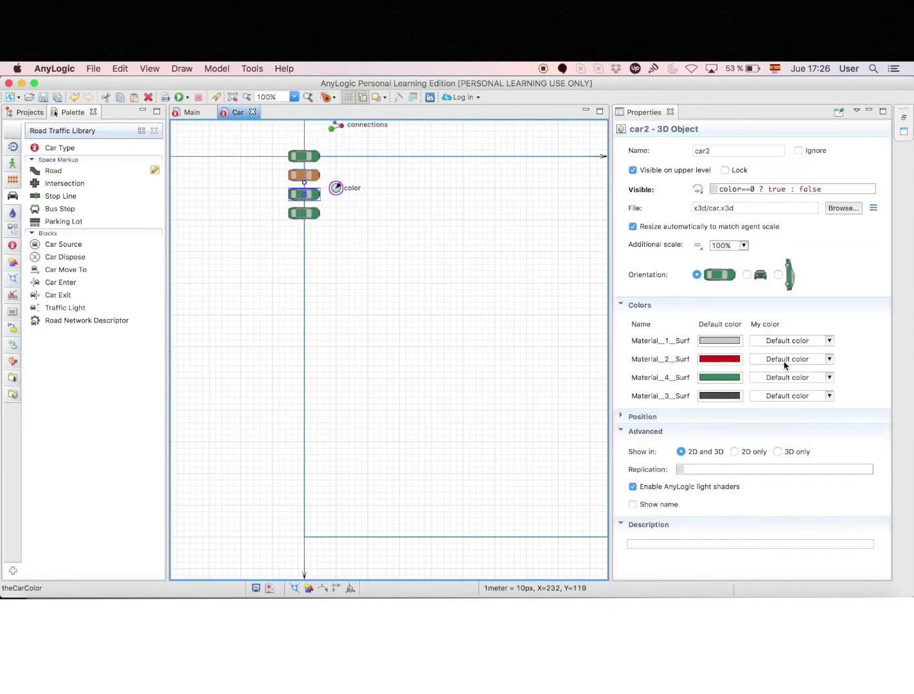
left_click(792, 379)
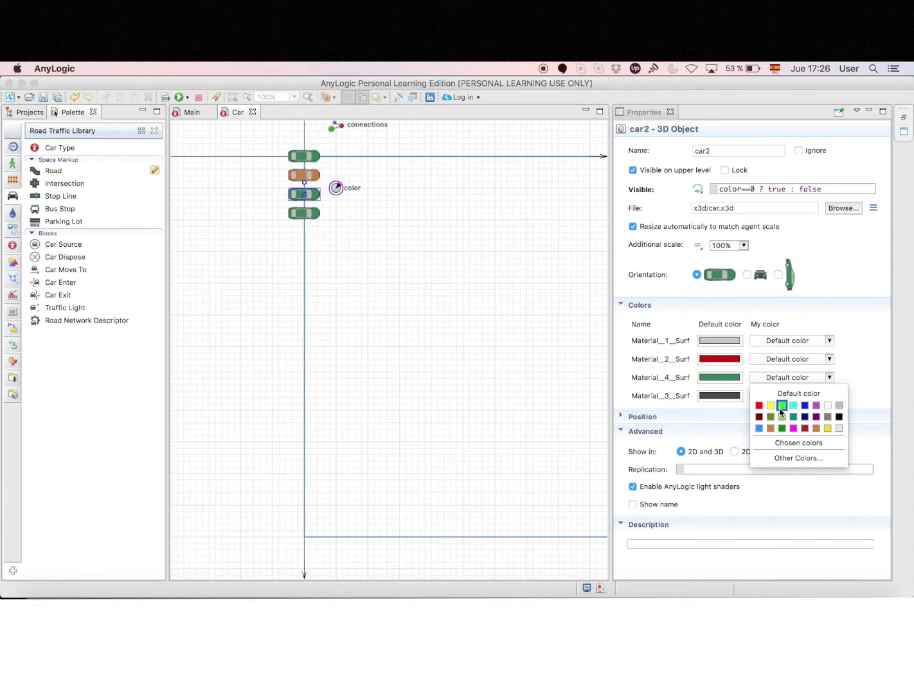
left_click(782, 406)
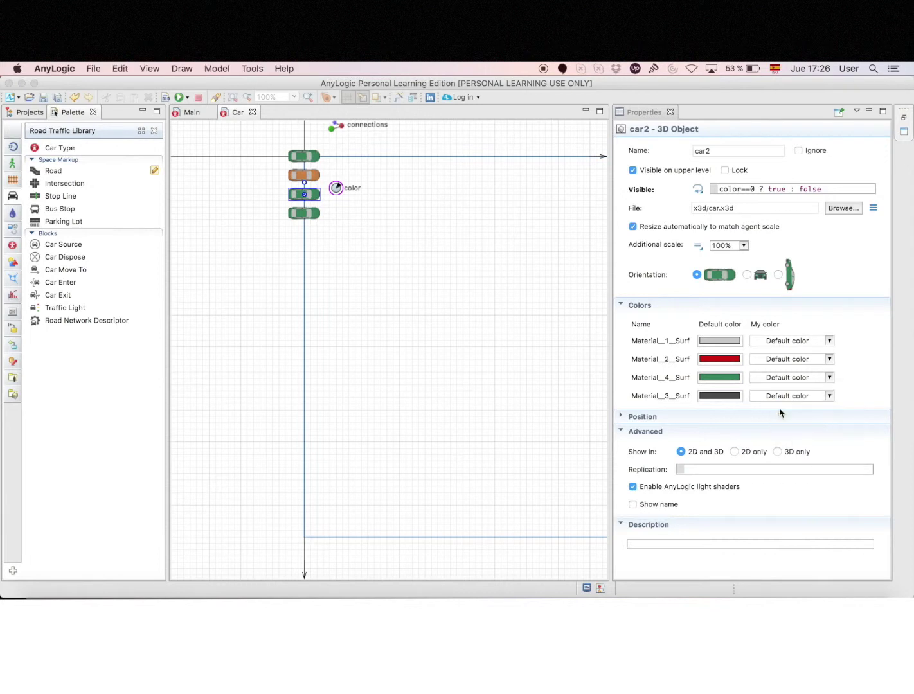
left_click(752, 191)
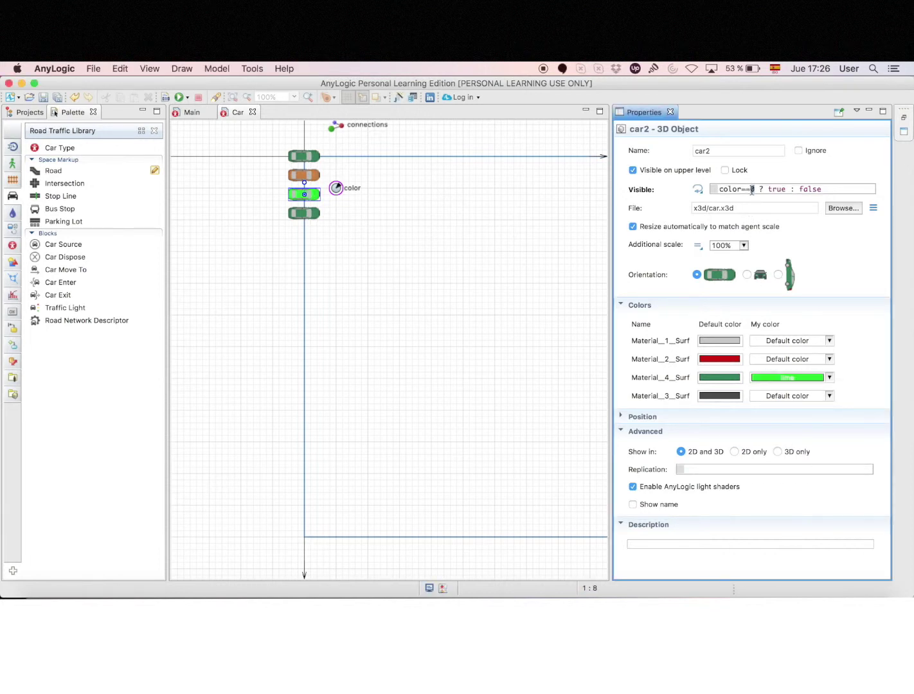
key("Delete")
type("2")
Show car3 only when color==3 and colour its Material_4 dodgerBlue
left_click(312, 215)
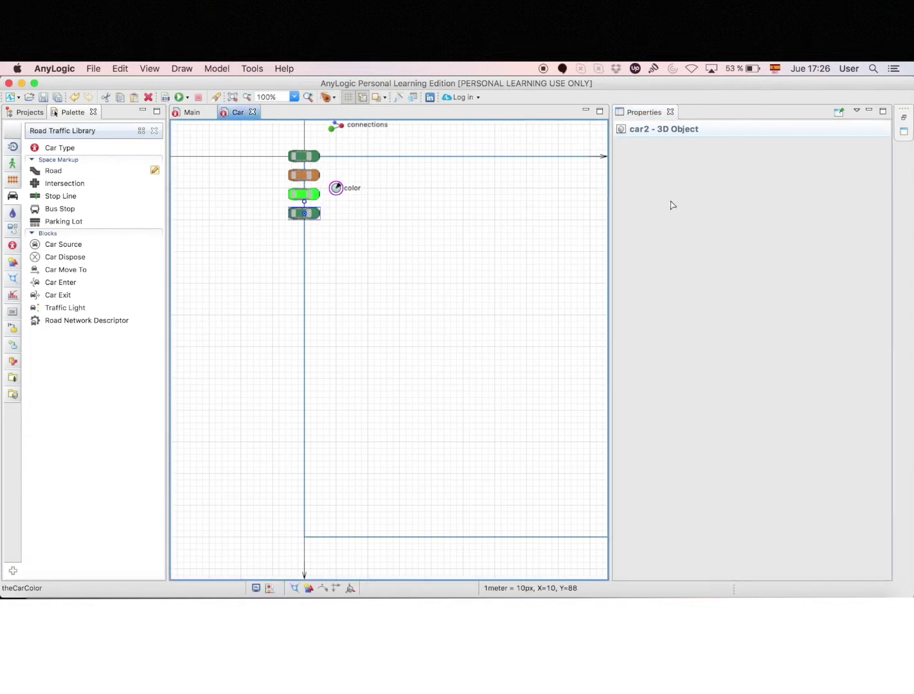
left_click(752, 190)
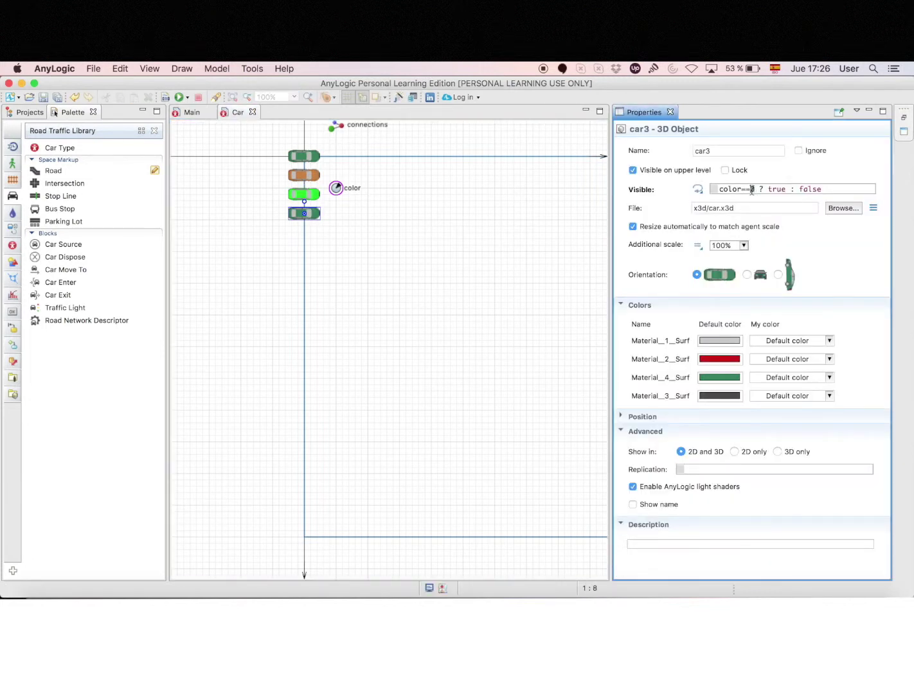
key("BackSpace")
type("3")
left_click(796, 378)
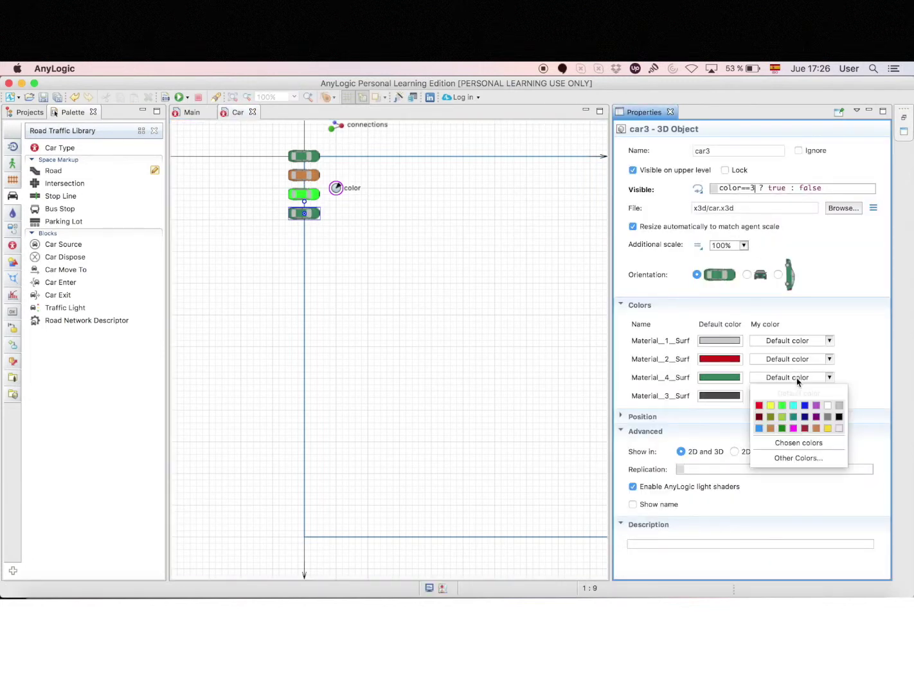
left_click(759, 427)
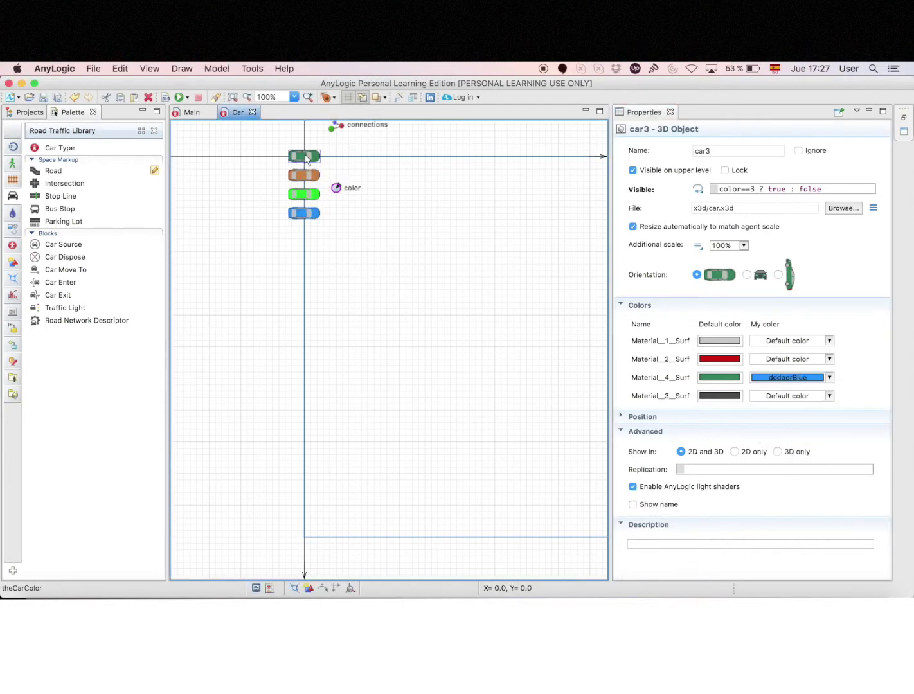
Move car1 and car3 onto the top car's position, then return to Main
left_click_drag(306, 174, 311, 161)
left_click_drag(305, 214, 304, 156)
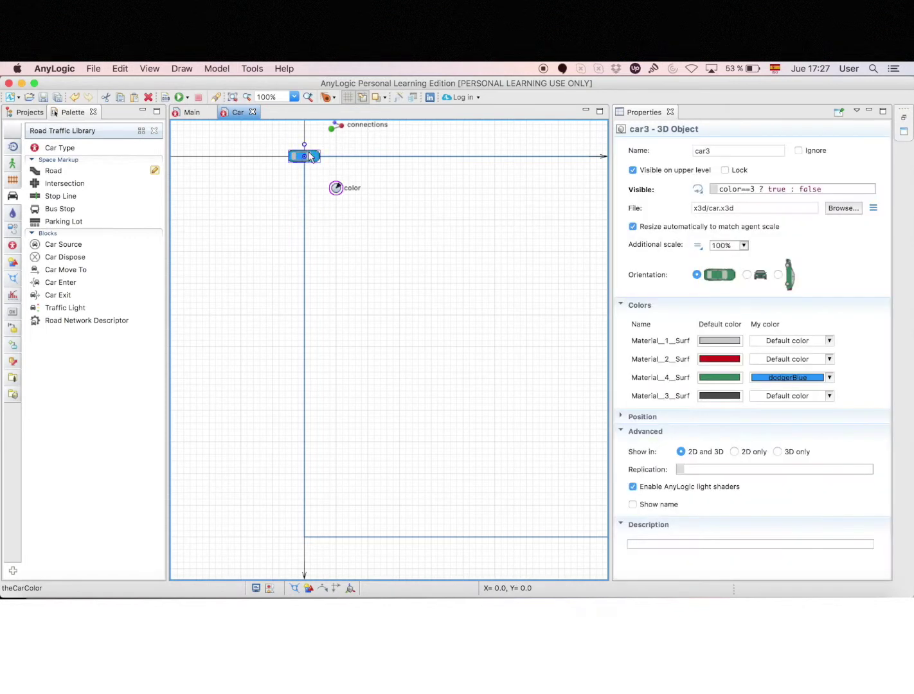
left_click(191, 112)
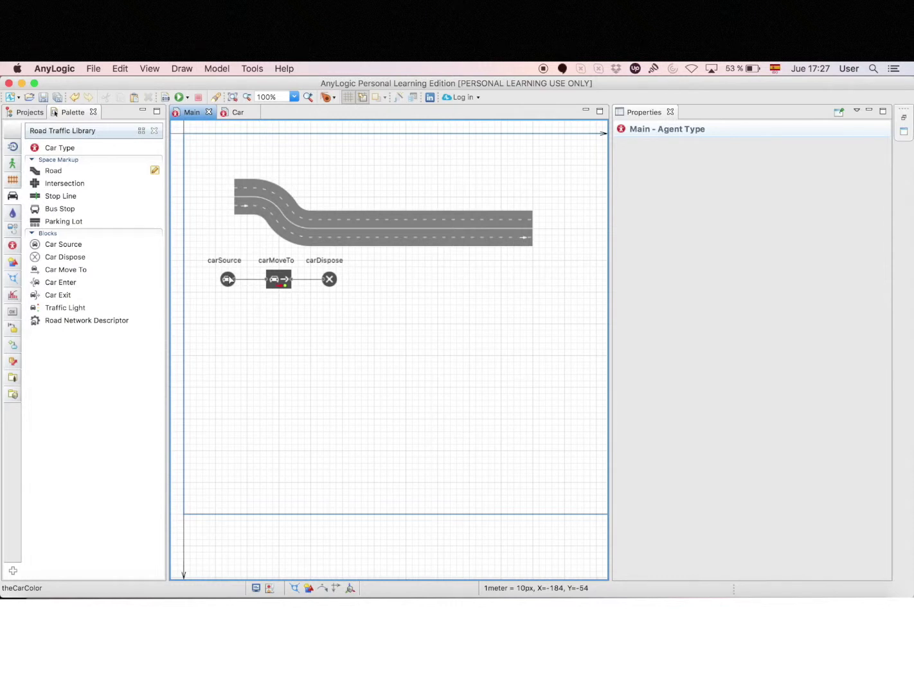
Set carSource's New car type to Car, then run the model
left_click(228, 279)
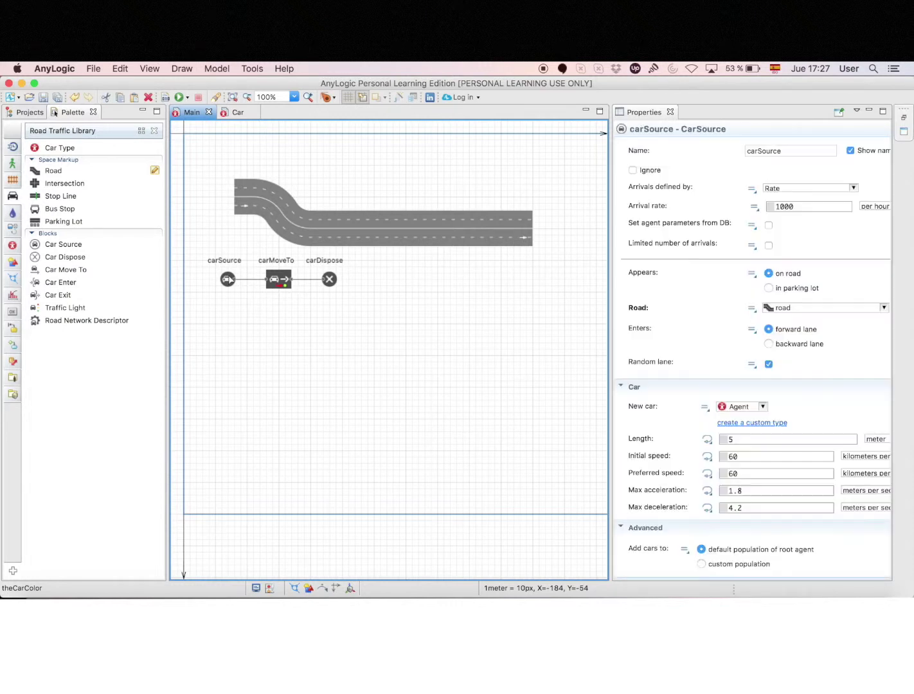
left_click(763, 407)
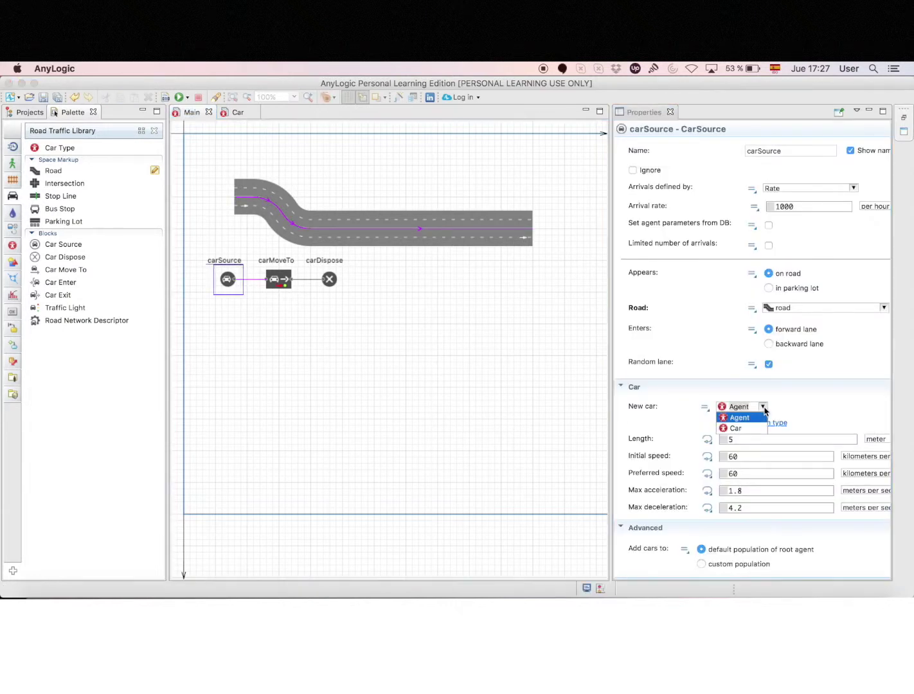
left_click(735, 432)
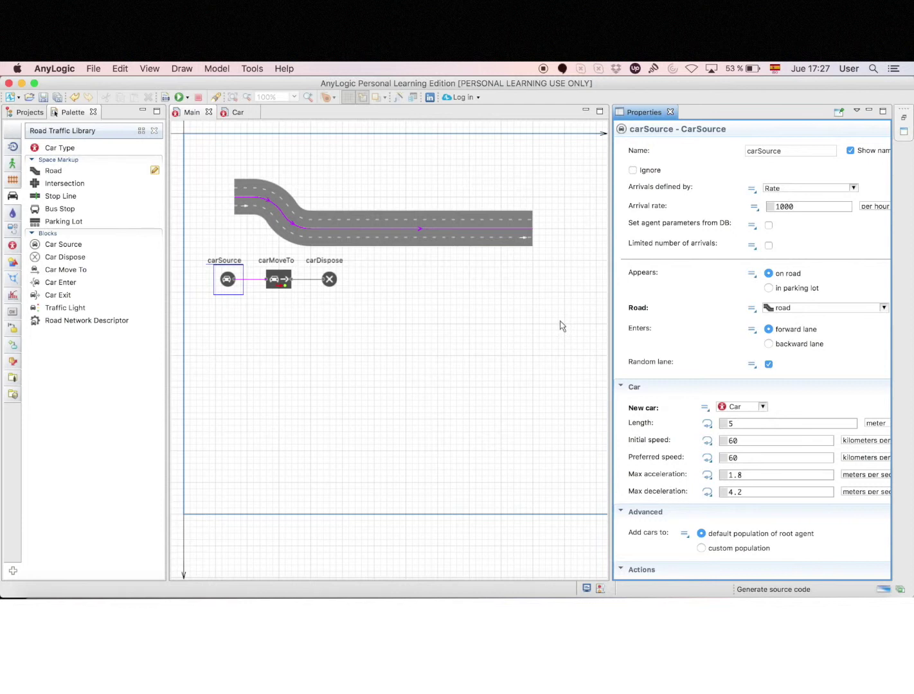
left_click(183, 100)
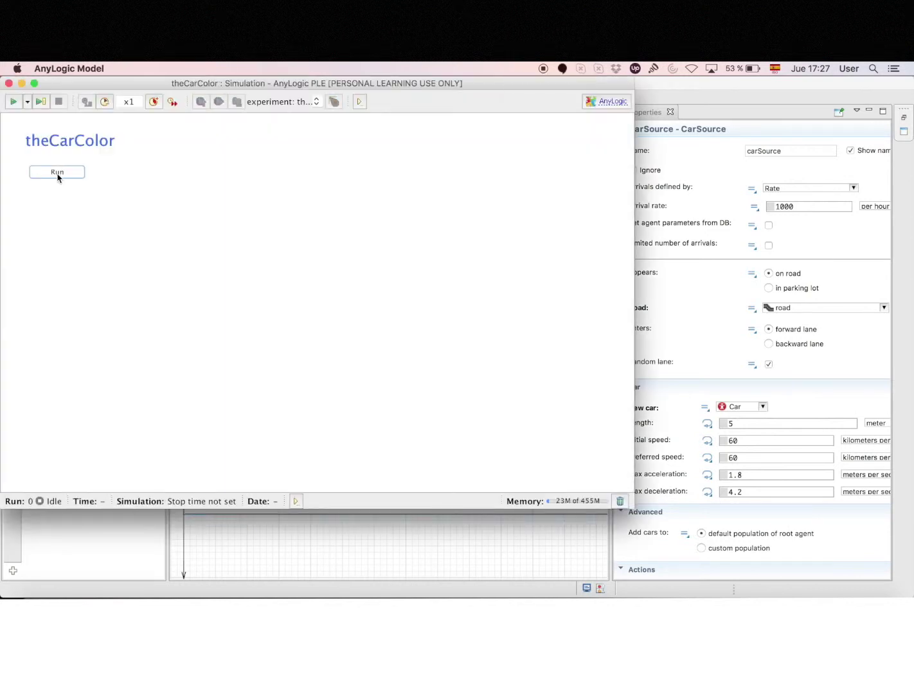
Run the simulation briefly, stop it, and close the simulation window
left_click(57, 174)
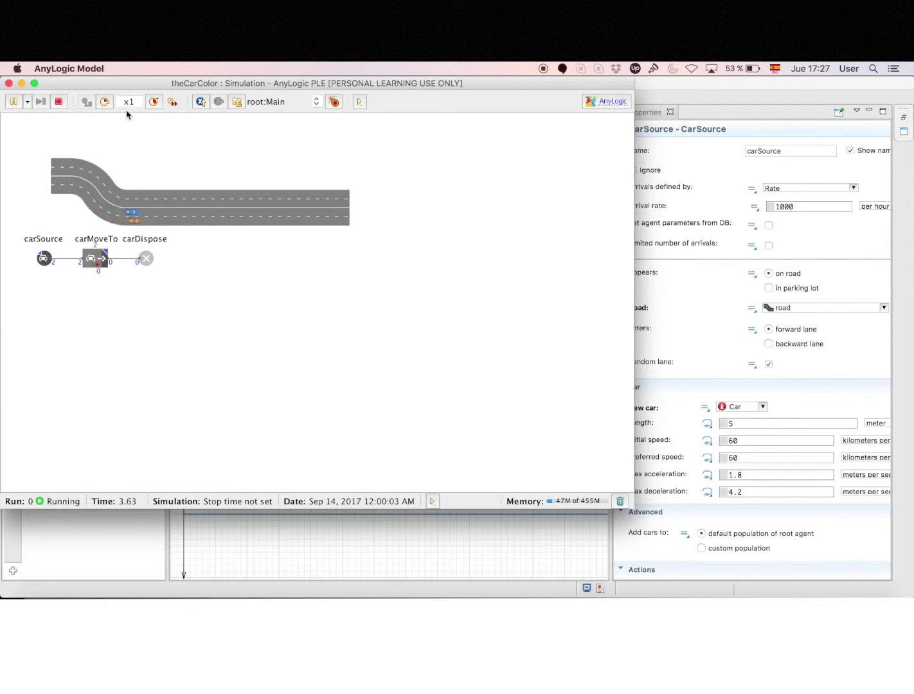
left_click(58, 102)
left_click(8, 83)
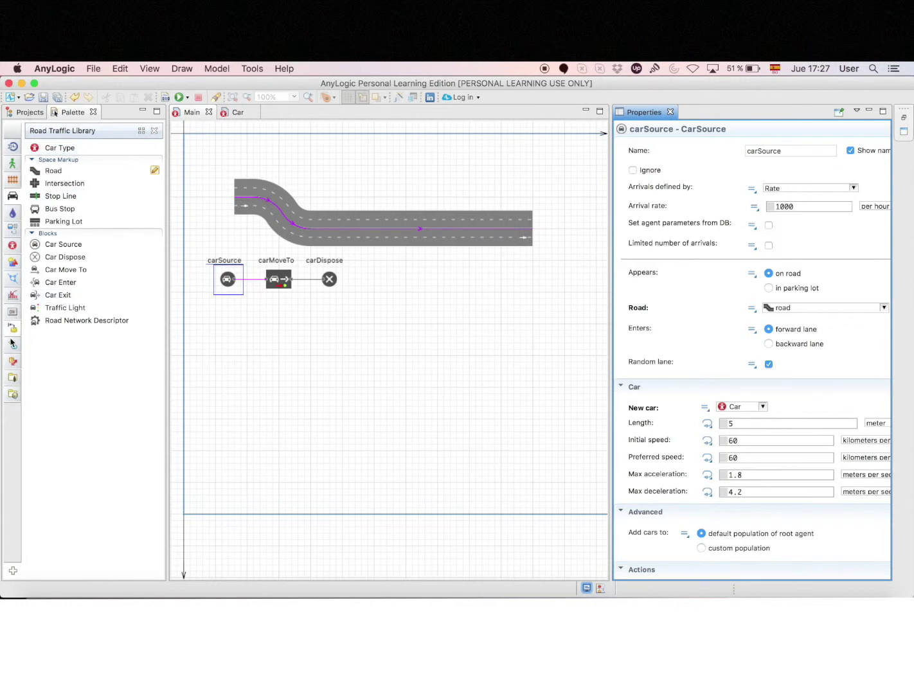
Place a Camera to the right of the road, rotated to face back toward it
left_click(13, 261)
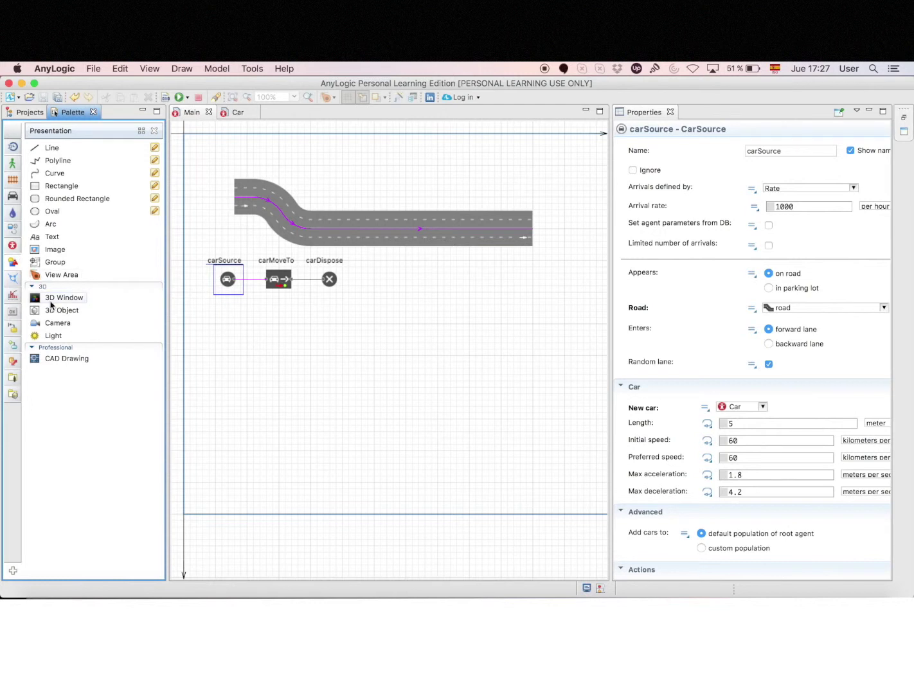
left_click_drag(55, 324, 577, 313)
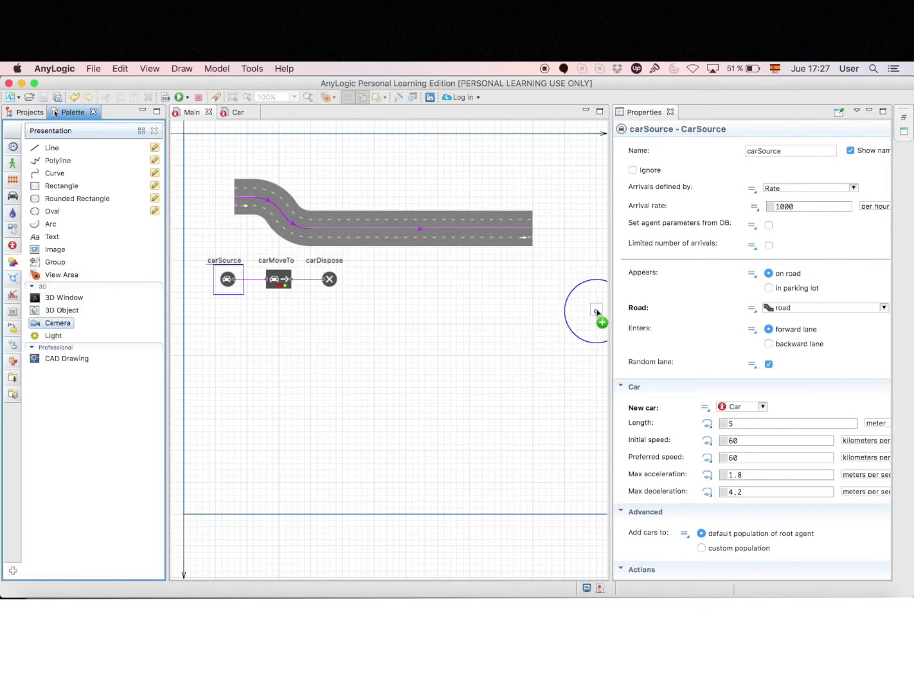
left_click_drag(597, 313, 596, 299)
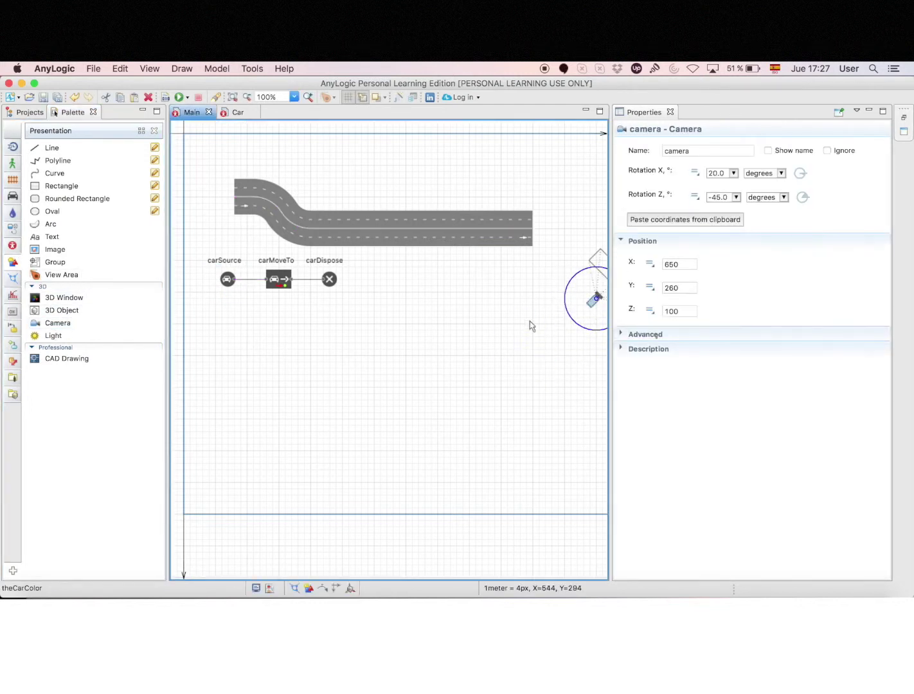
scroll(530, 325, "right", 5)
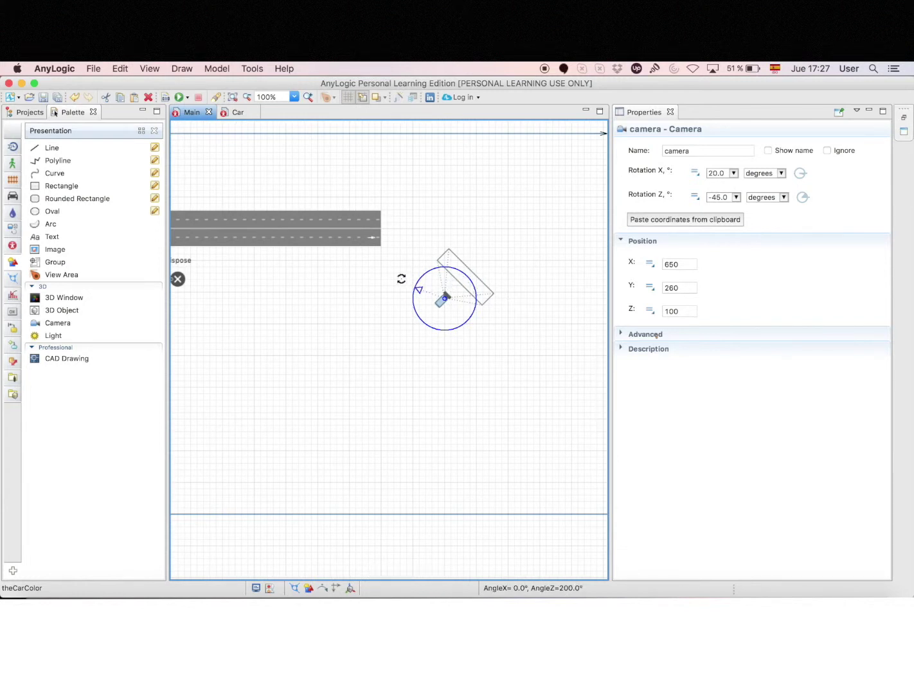
left_click_drag(401, 279, 407, 316)
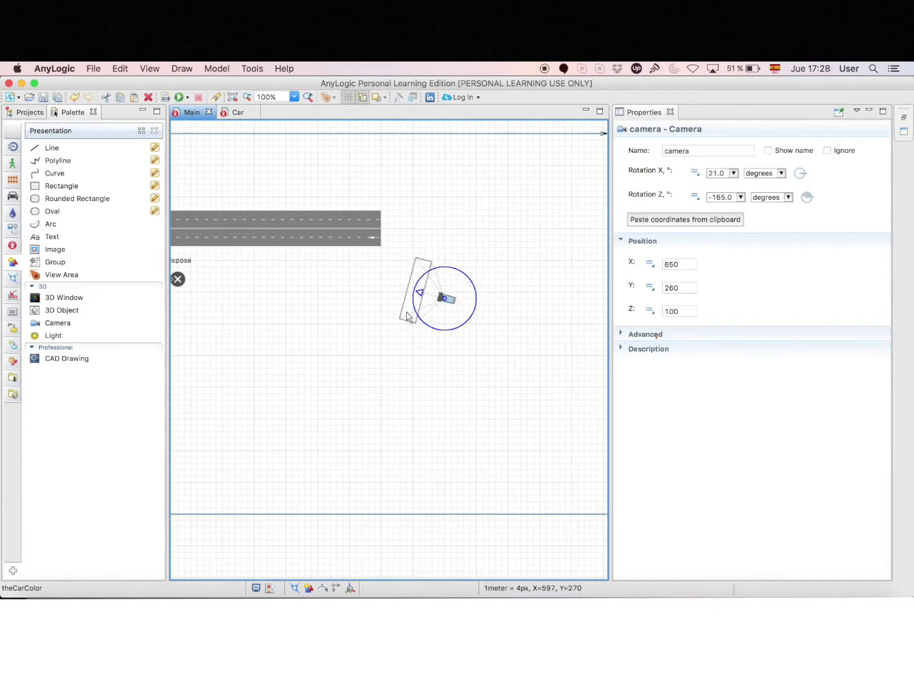
scroll(388, 331, "left", 6)
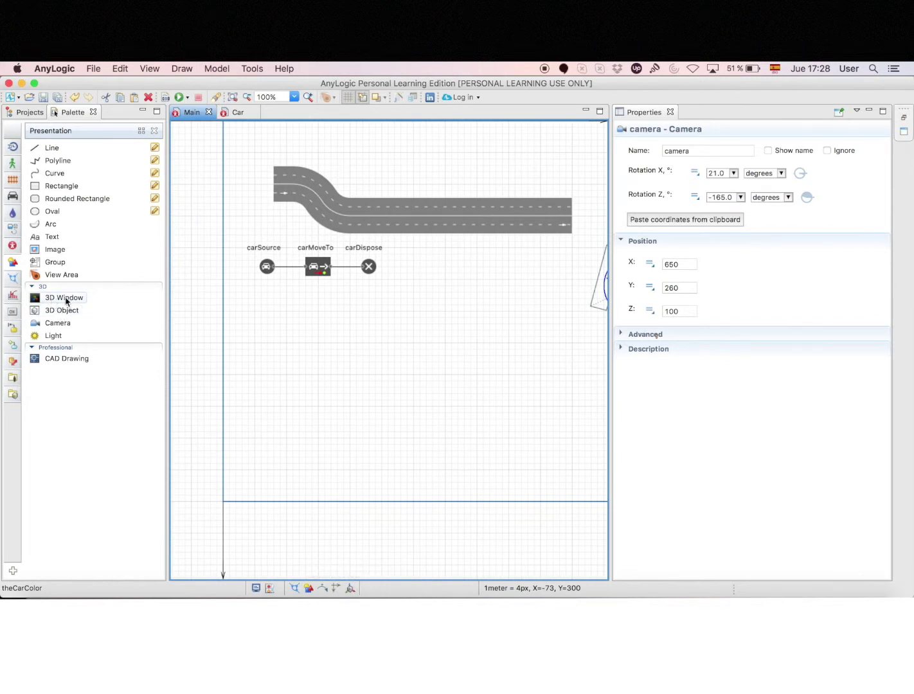
Add a 3D Window below the process blocks using camera as its view, then run the model
left_click_drag(65, 301, 259, 297)
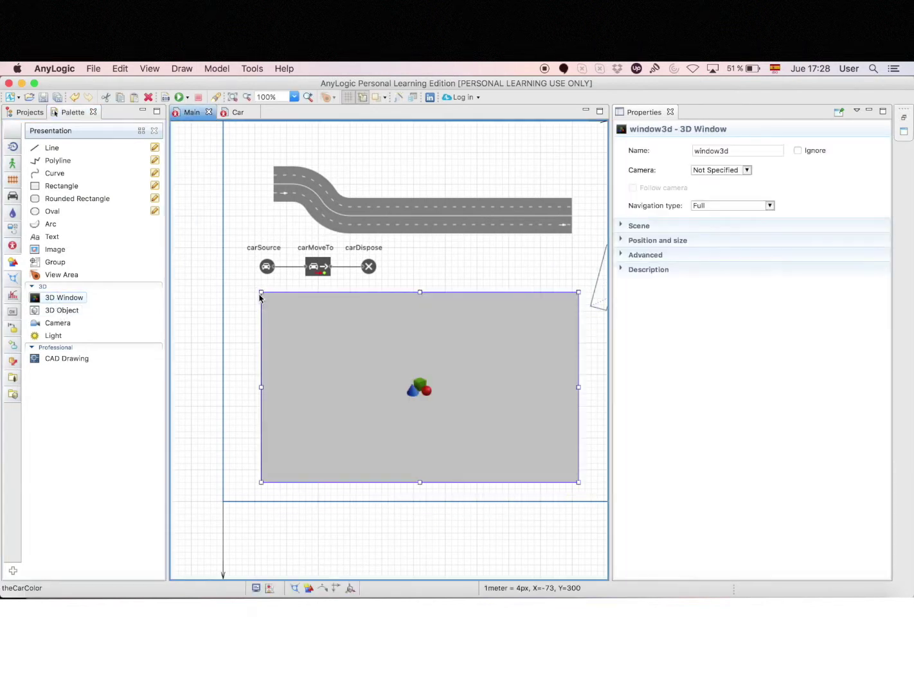
left_click(747, 171)
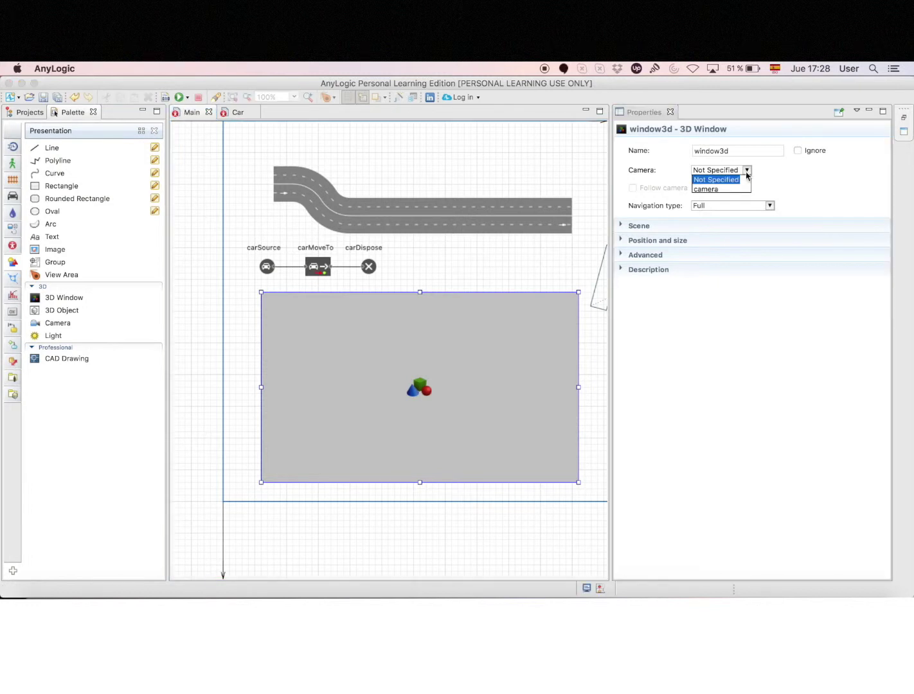
left_click(724, 190)
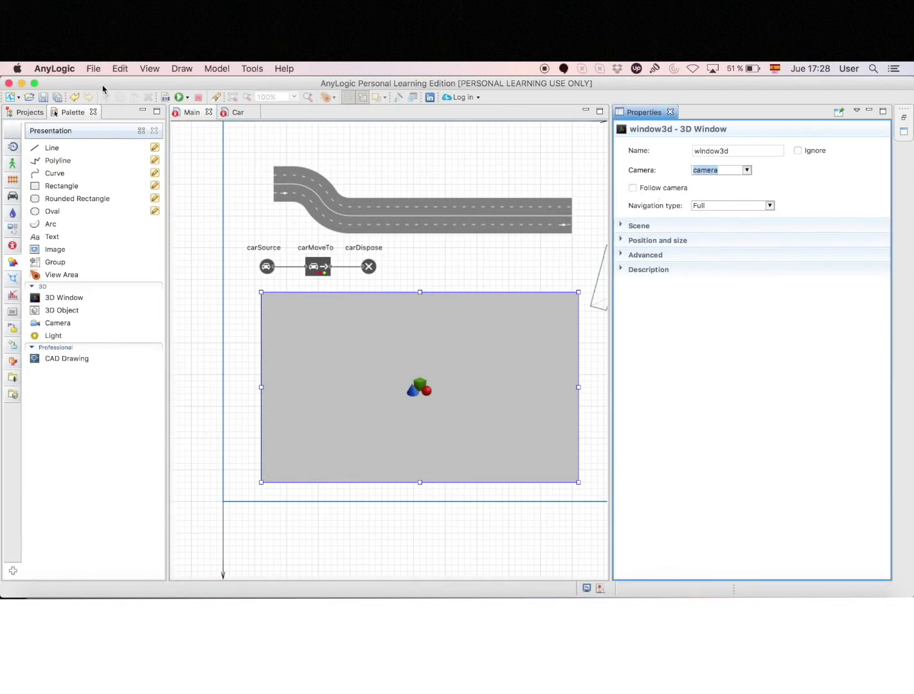
left_click(181, 97)
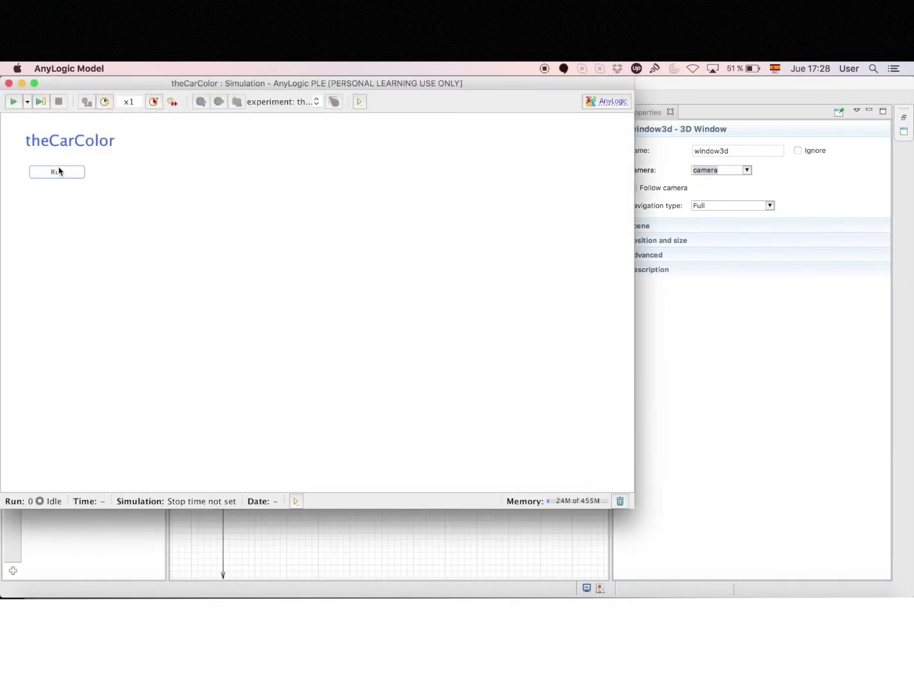
Start the simulation and raise its speed through x5 to x10
left_click(59, 172)
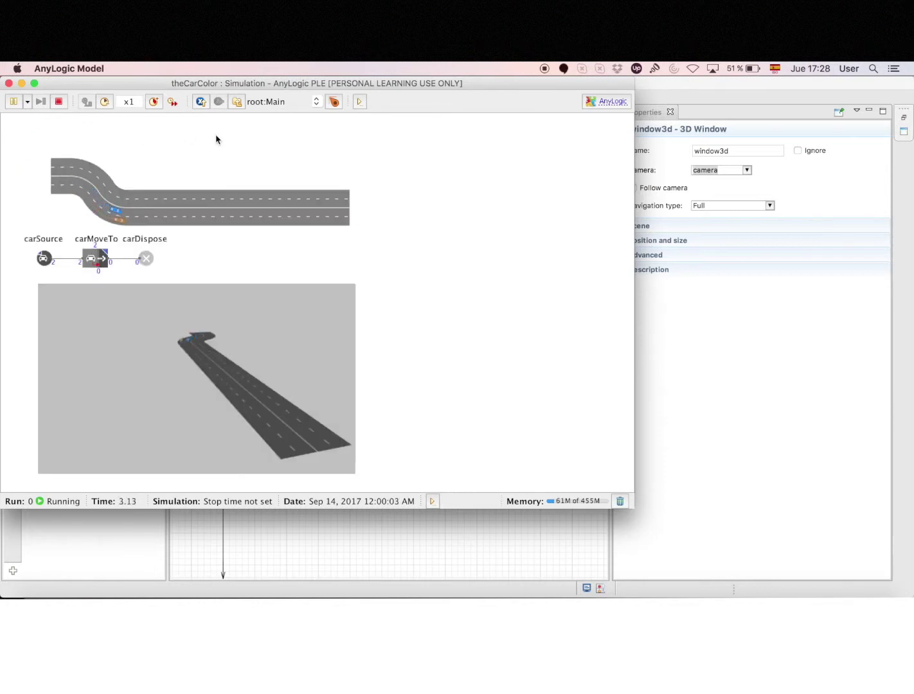
left_click(154, 101)
left_click(154, 102)
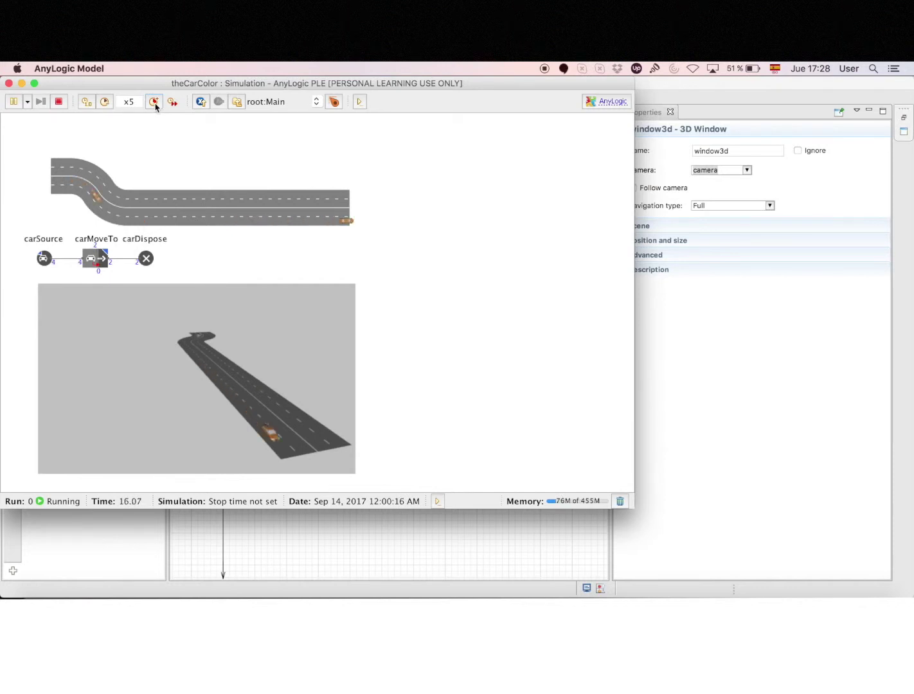
left_click(154, 103)
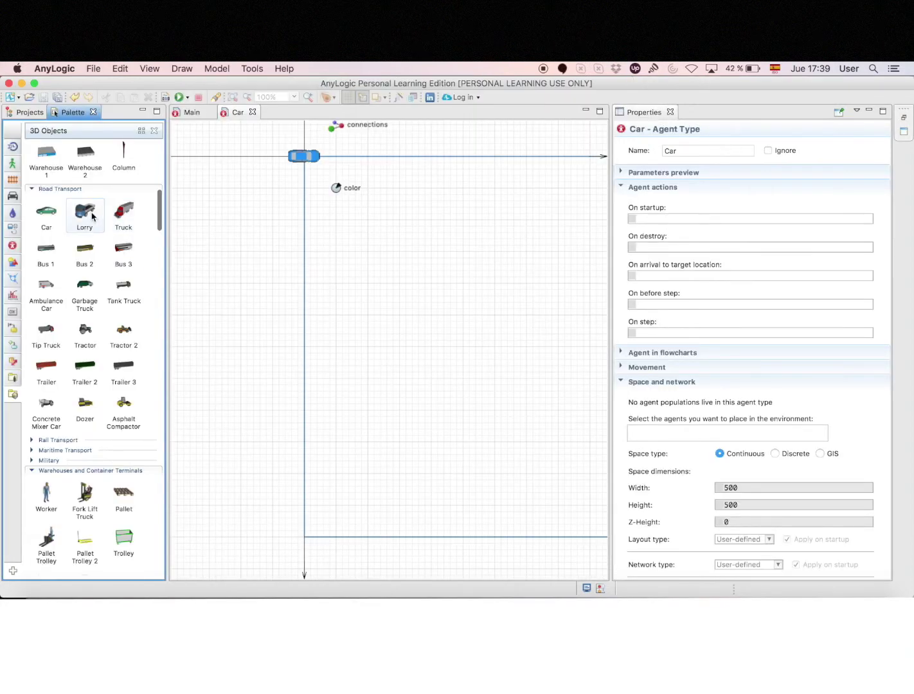
Add Lorry and Truck 3D objects to the Car agent, both auto-scaled to agent size
left_click_drag(91, 216, 301, 229)
left_click(534, 347)
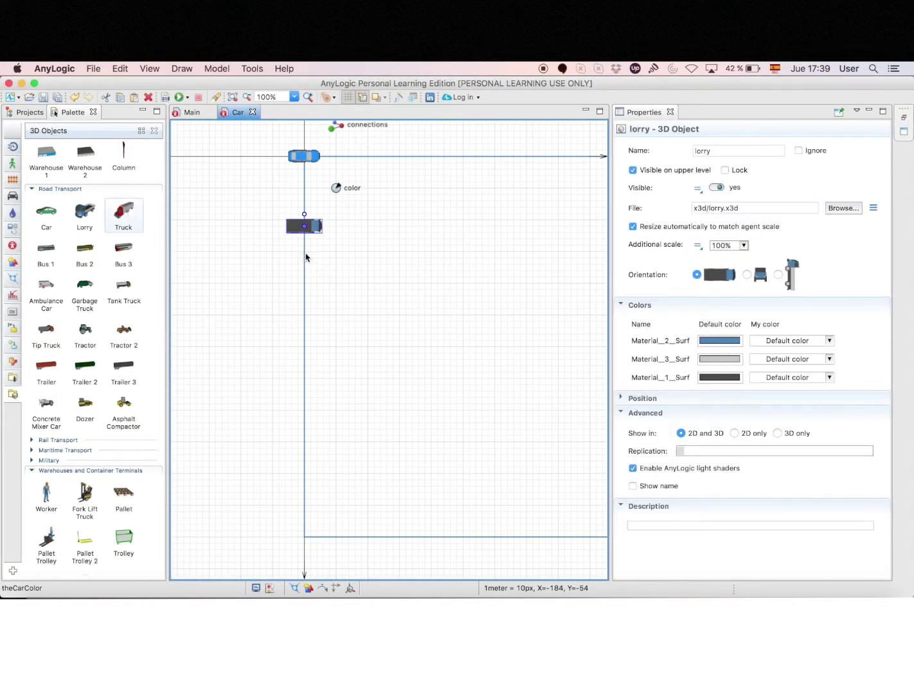
left_click_drag(306, 257, 304, 257)
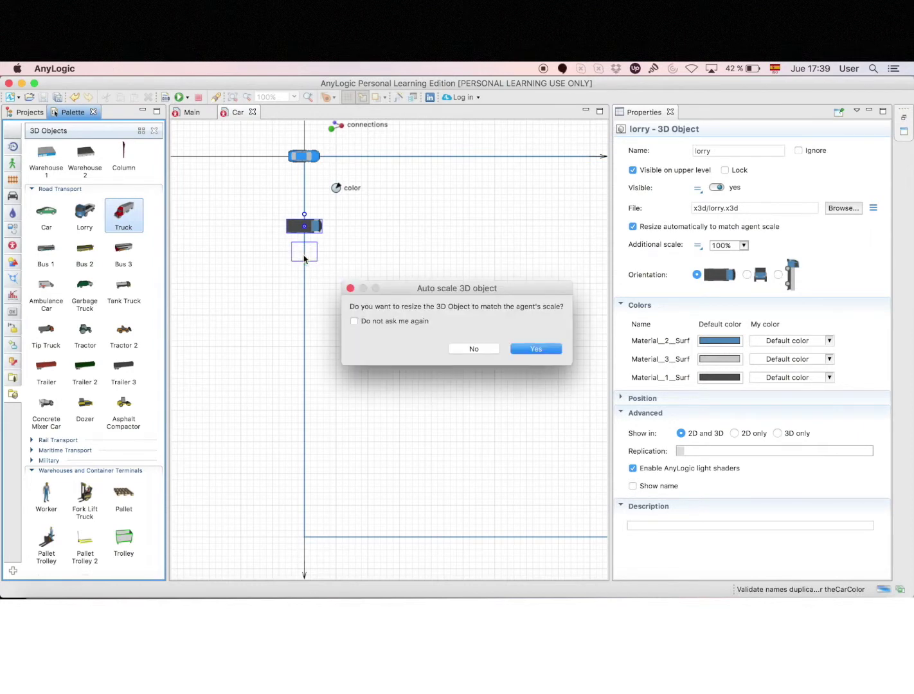
left_click(537, 349)
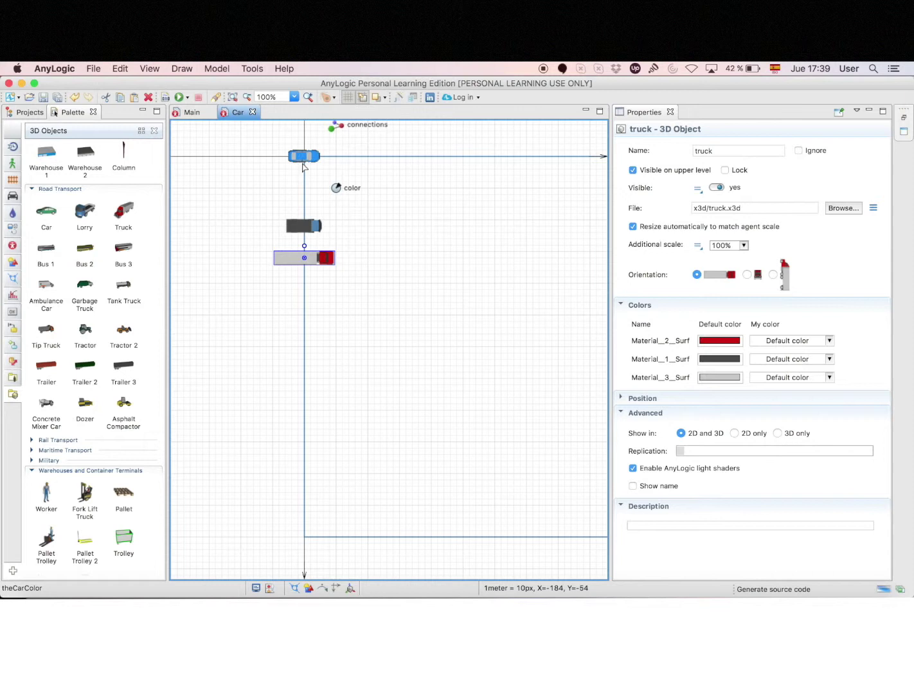
Select the blue car and copy its Visible expression
left_click(305, 158)
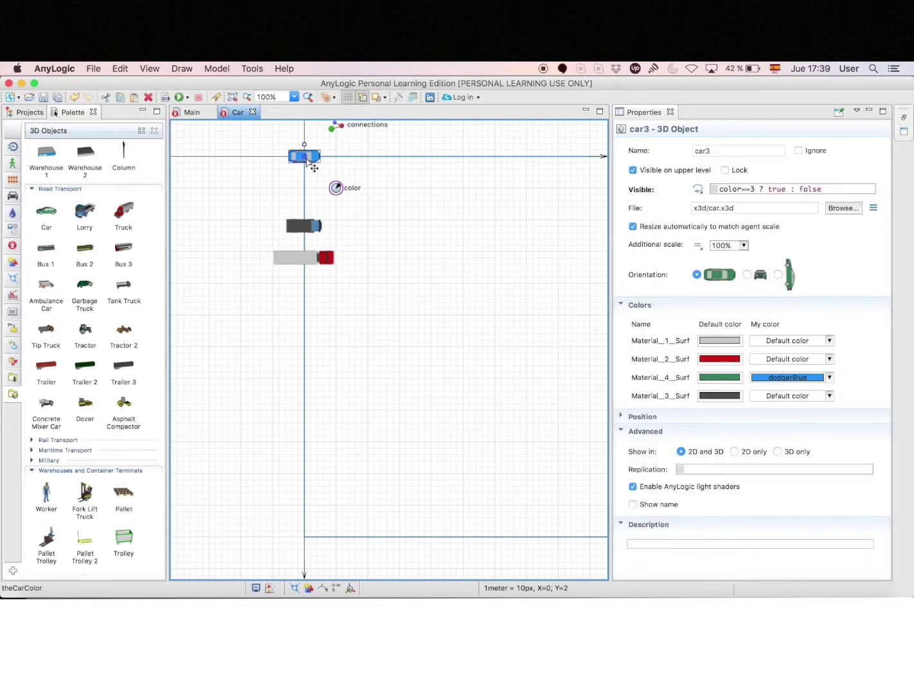
left_click(754, 188)
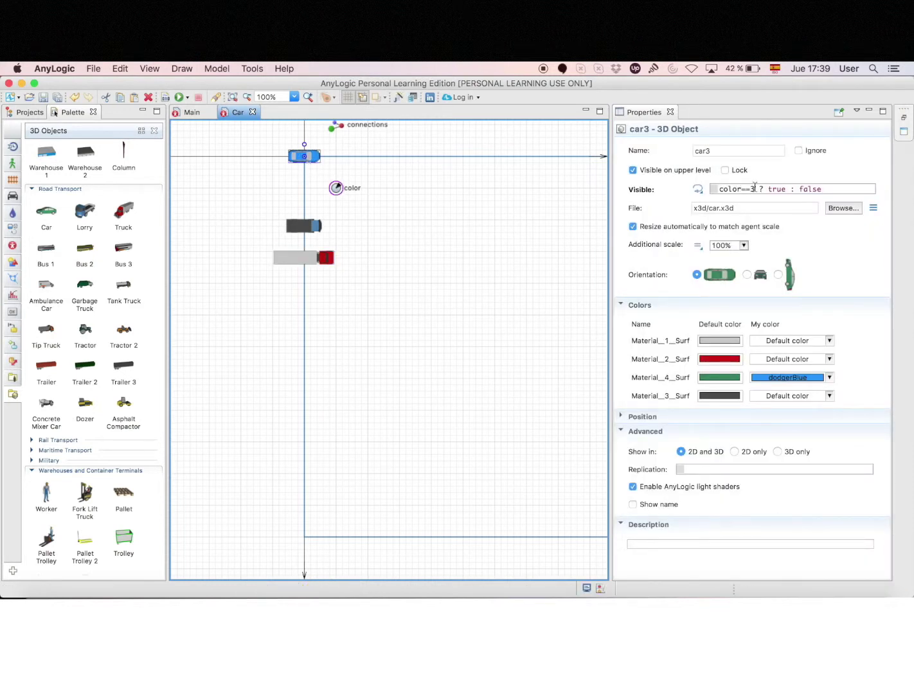
key("super+a")
key("super+c")
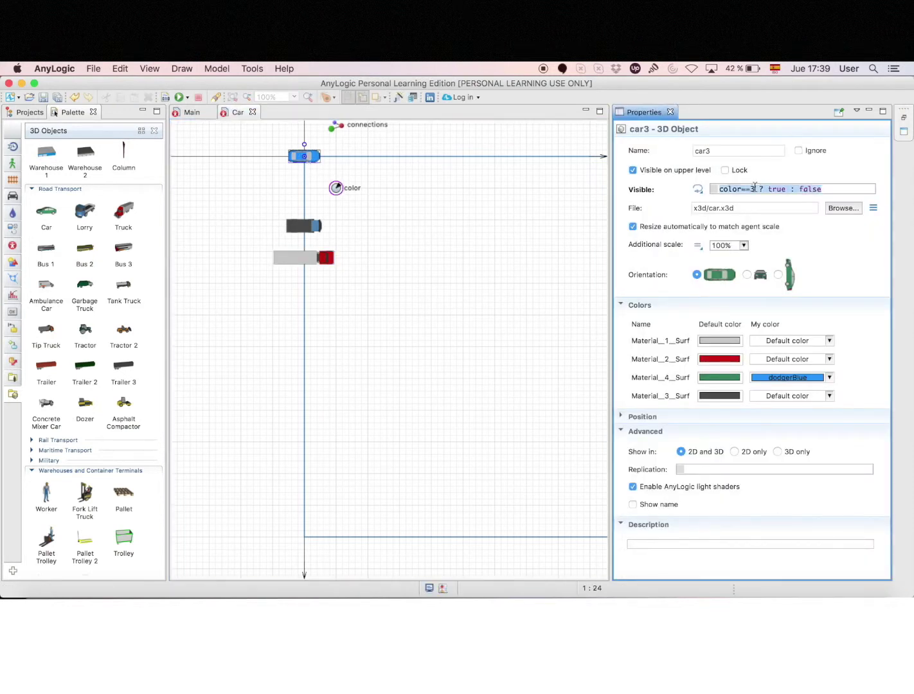
Make the lorry visible only when color==4 using a dynamic Visible expression
left_click(313, 229)
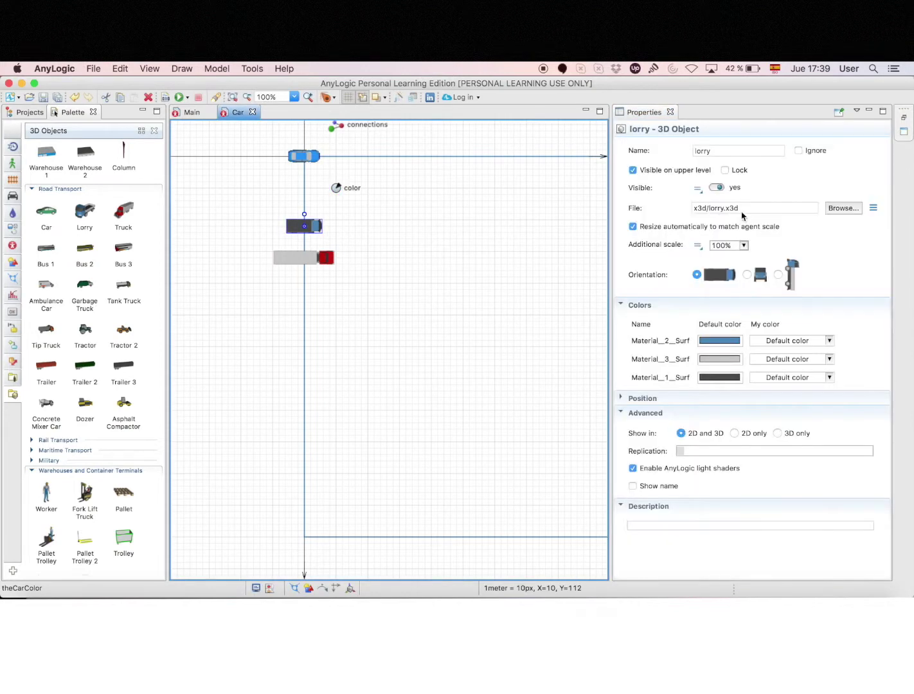
left_click(697, 190)
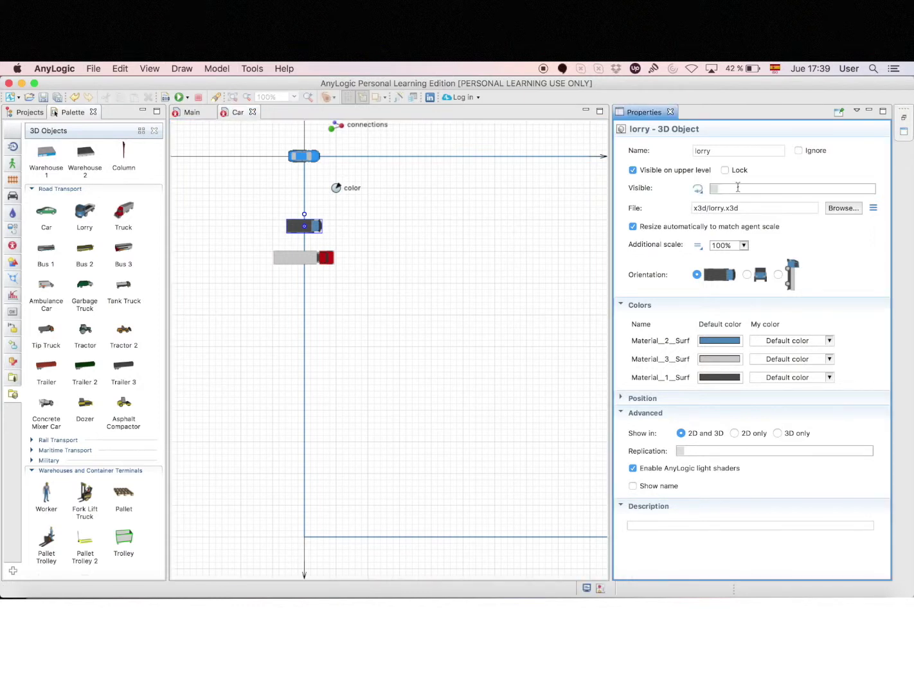
left_click(738, 187)
type("color==8 ? true : false")
left_click(752, 189)
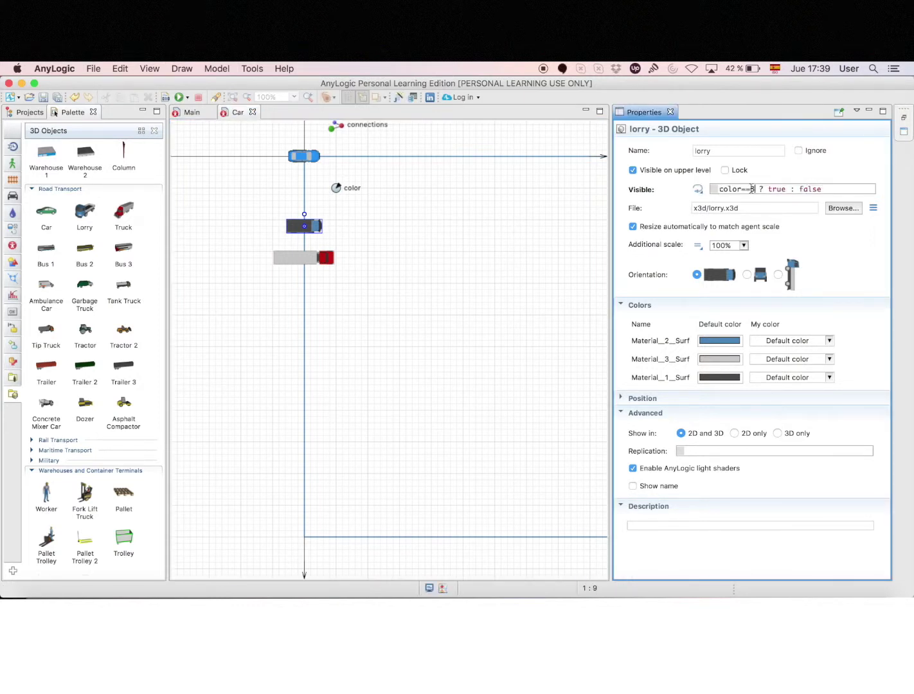
key("Delete")
type("4")
Make the truck visible only when color==5, then reselect the blue car
left_click(309, 264)
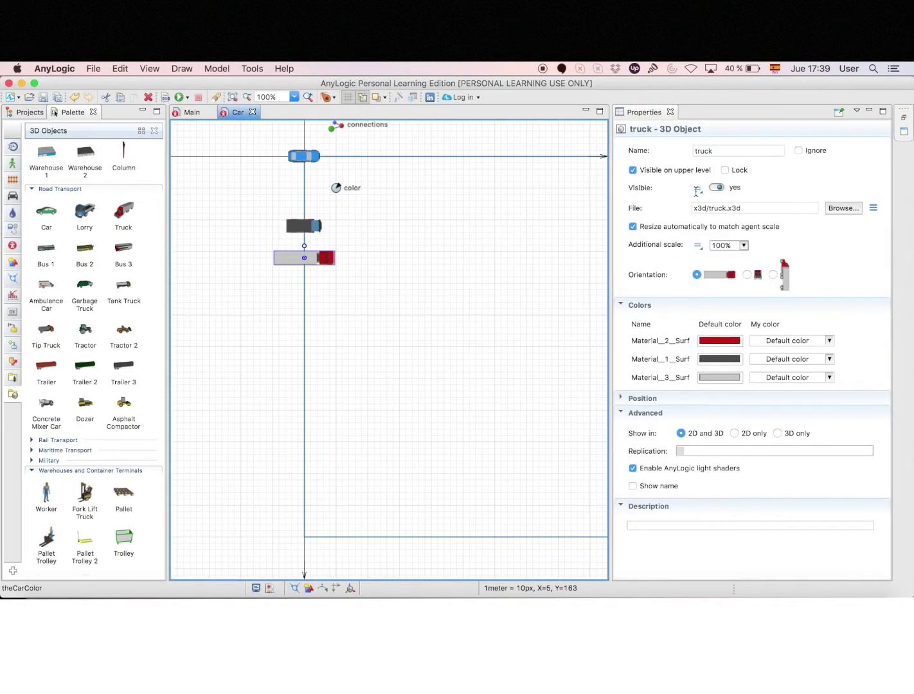
left_click(697, 189)
left_click(739, 190)
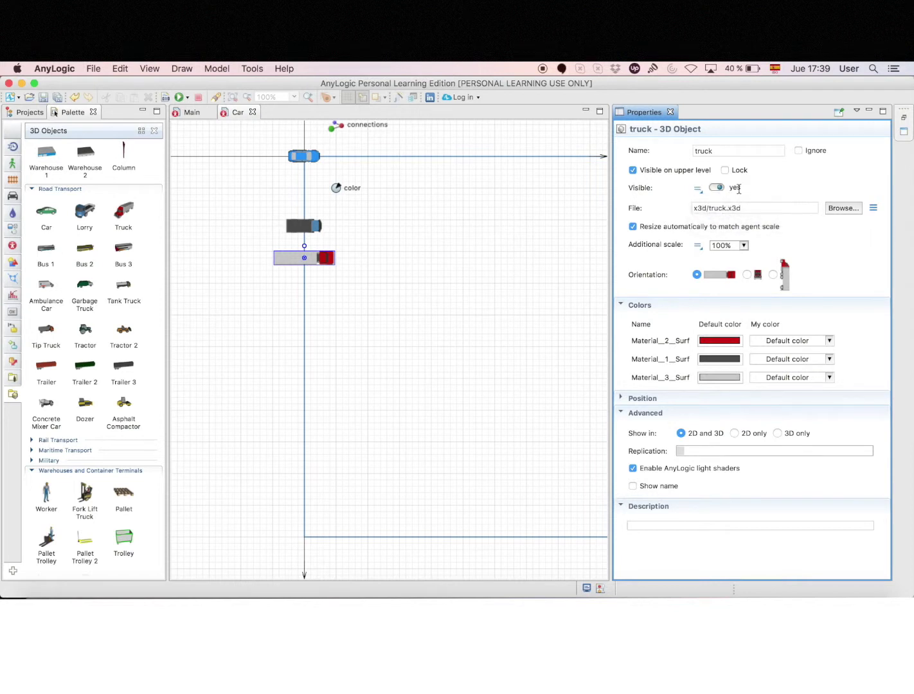
left_click(697, 188)
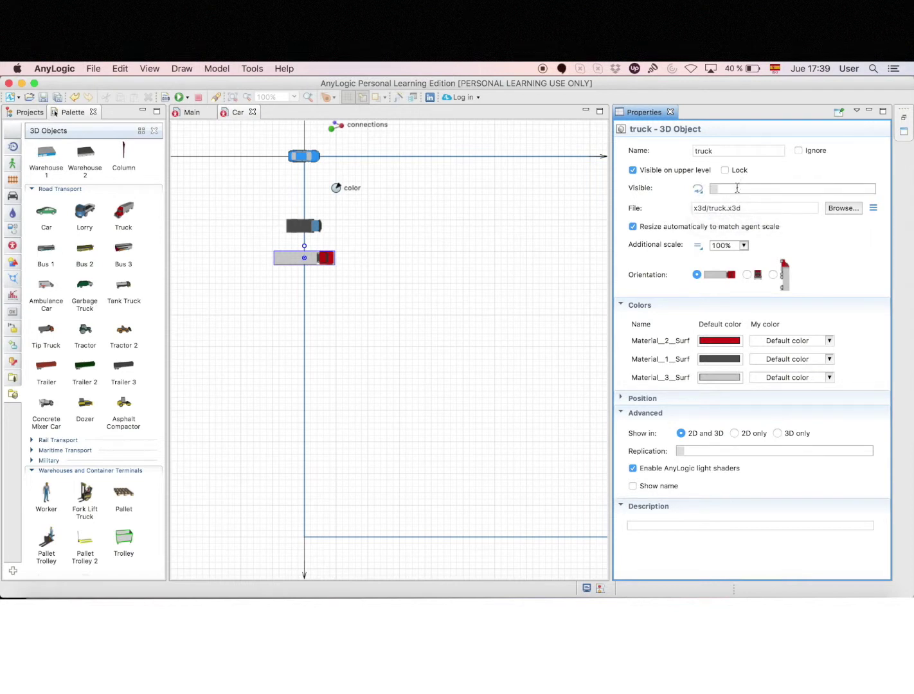
left_click(737, 188)
key("super+v")
right_click(753, 188)
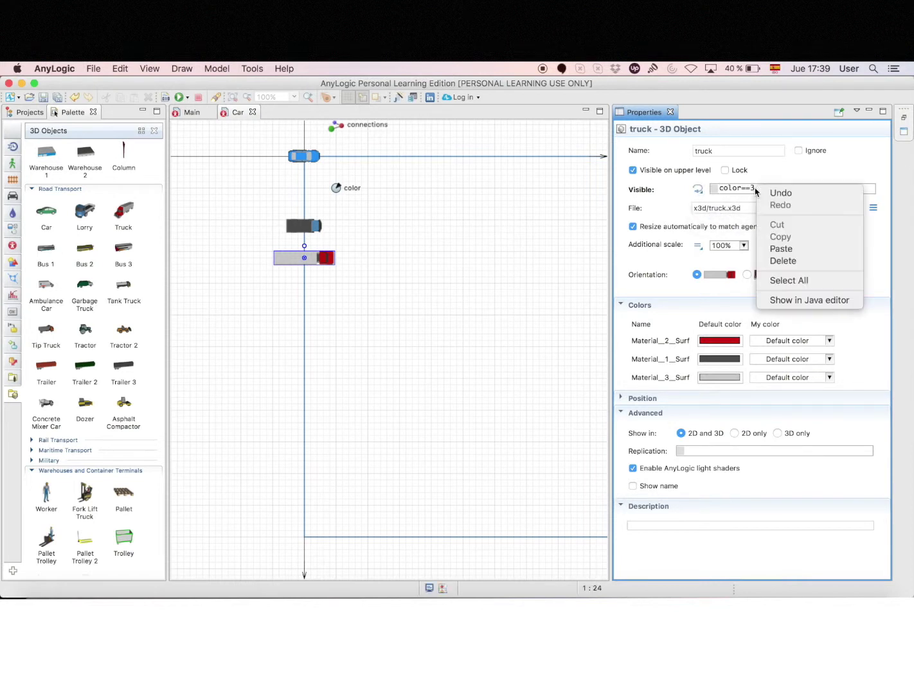
key("Escape")
left_click(752, 188)
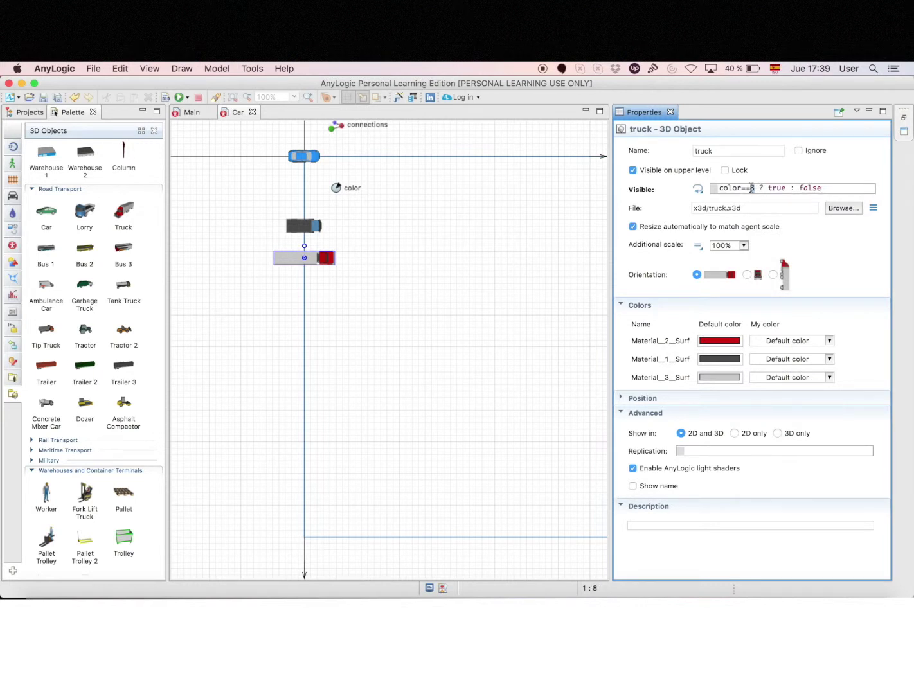
key("BackSpace")
type("5")
left_click(301, 230)
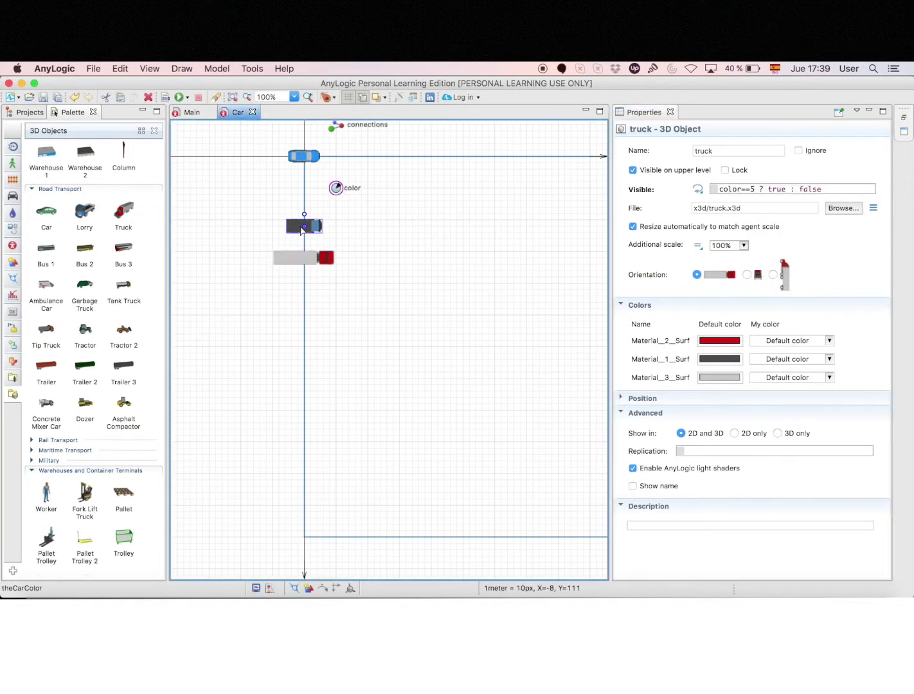
left_click(307, 162)
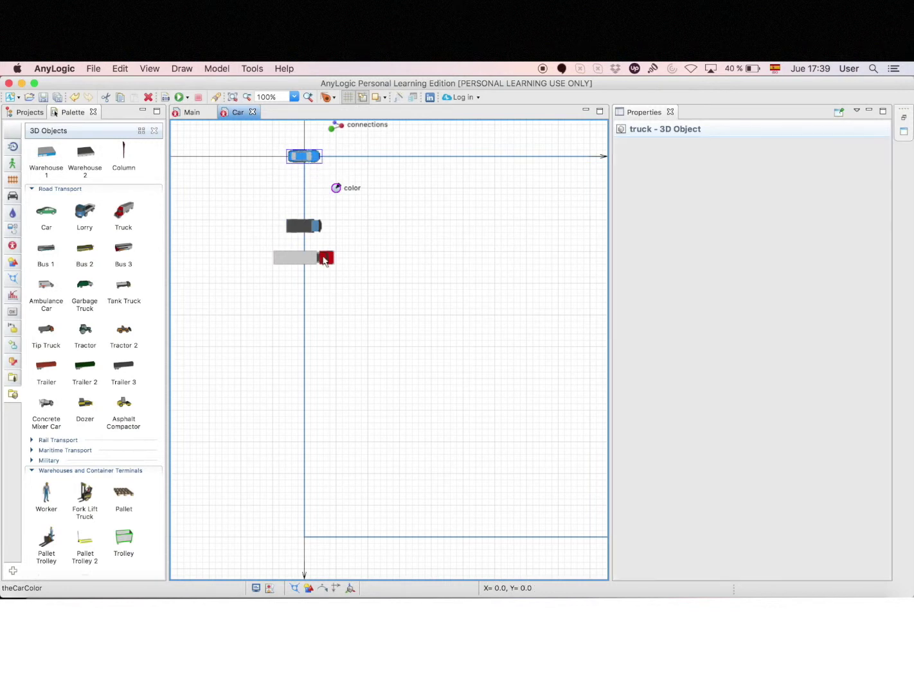
Move the lorry and truck onto the car's position and set color's default to uniform_discr(0,5)
left_click_drag(311, 266, 307, 163)
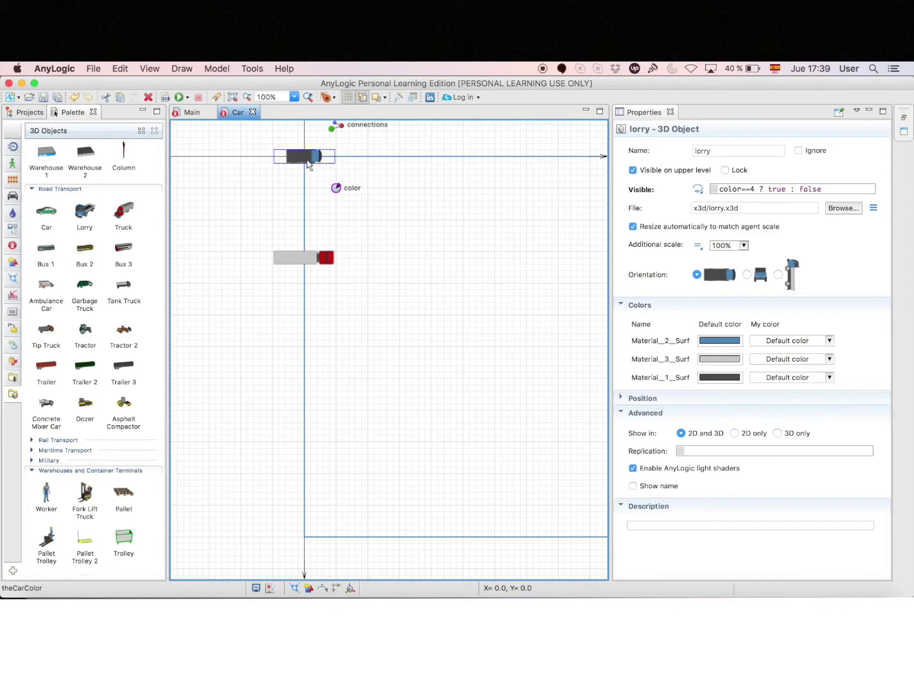
key("super+z")
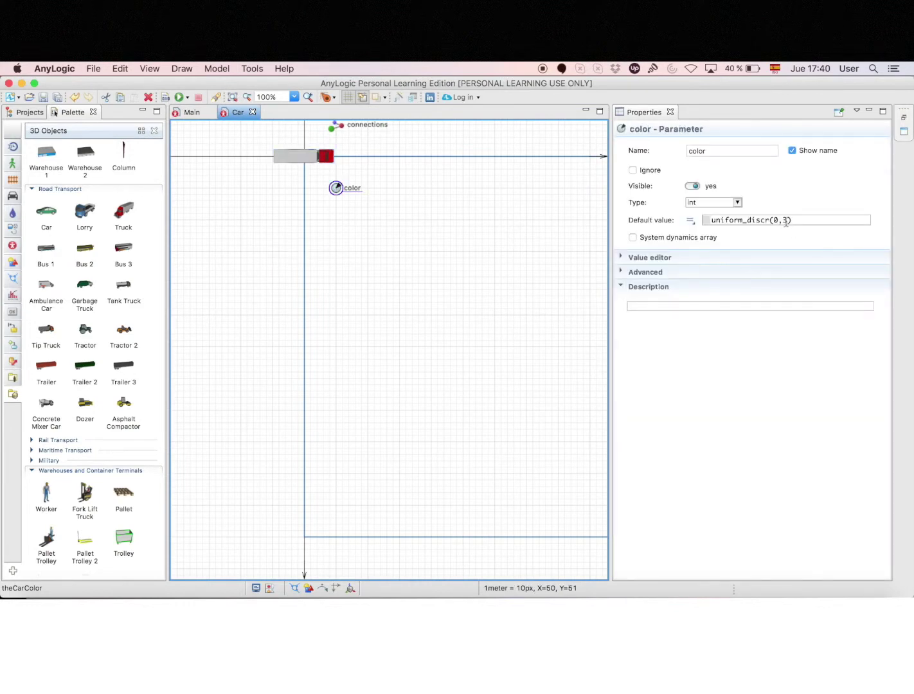
double_click(785, 220)
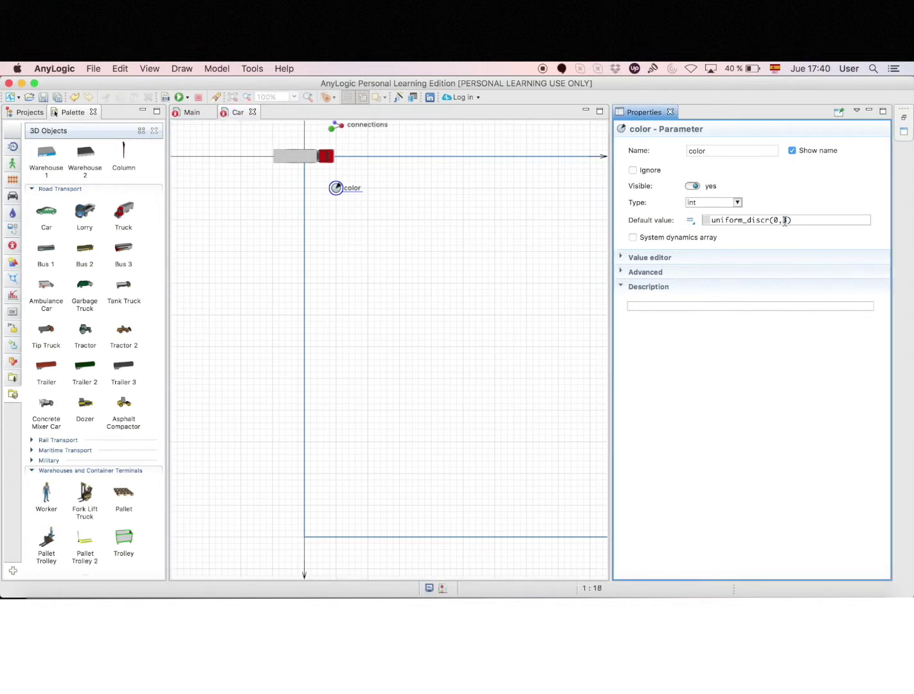
type("5")
left_click(287, 161)
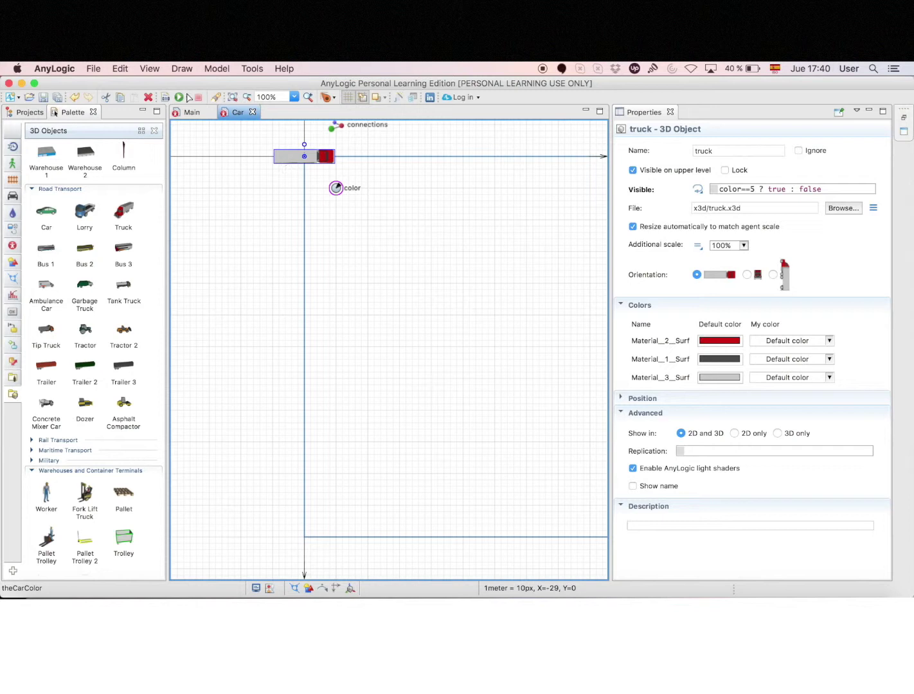
Launch and run the simulation, speeding it to x10 then slowing back to x5
left_click(179, 97)
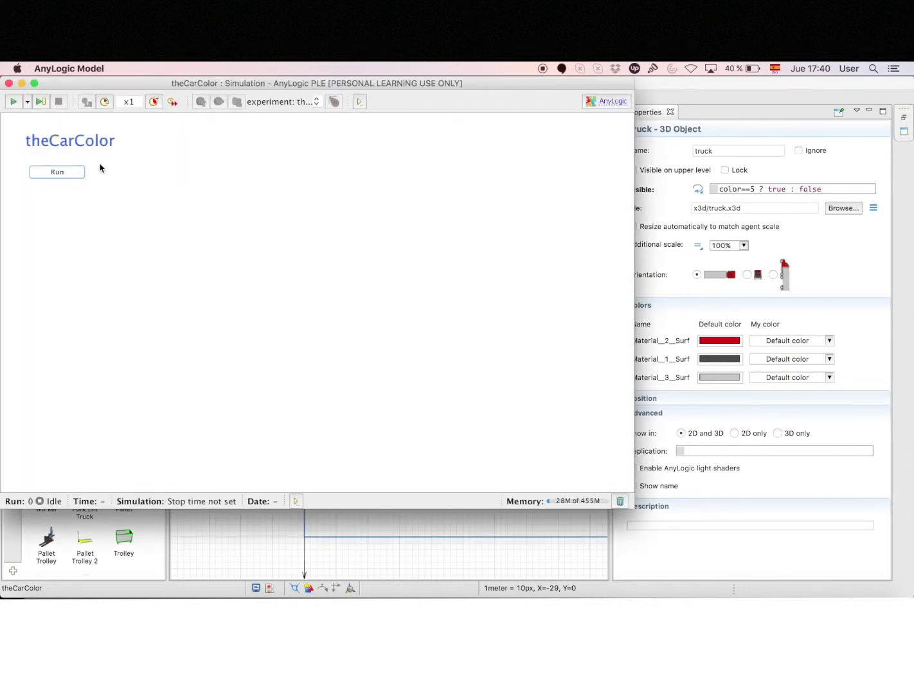
left_click(57, 172)
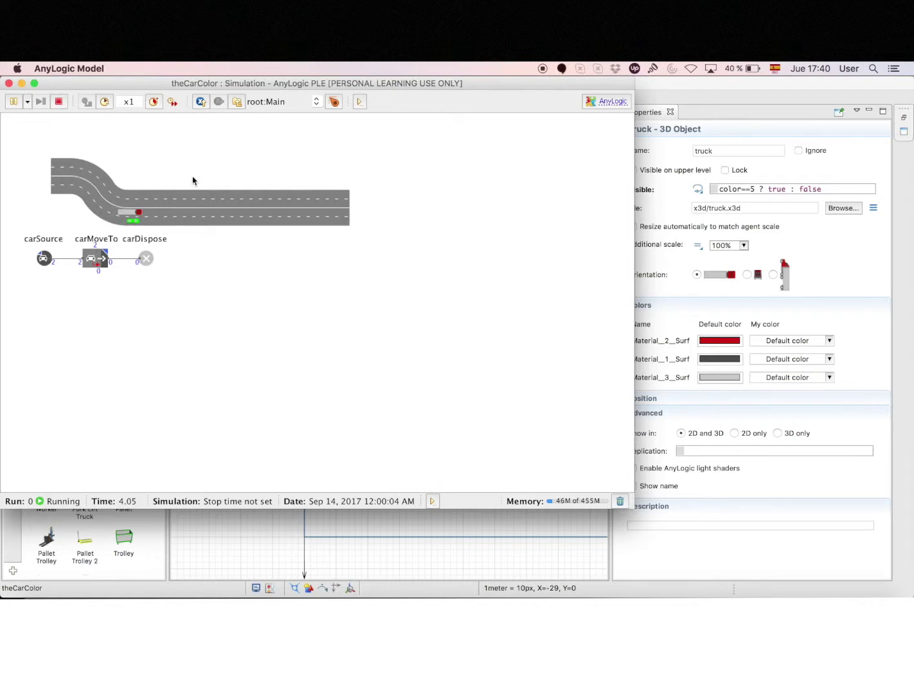
left_click(154, 102)
left_click(155, 102)
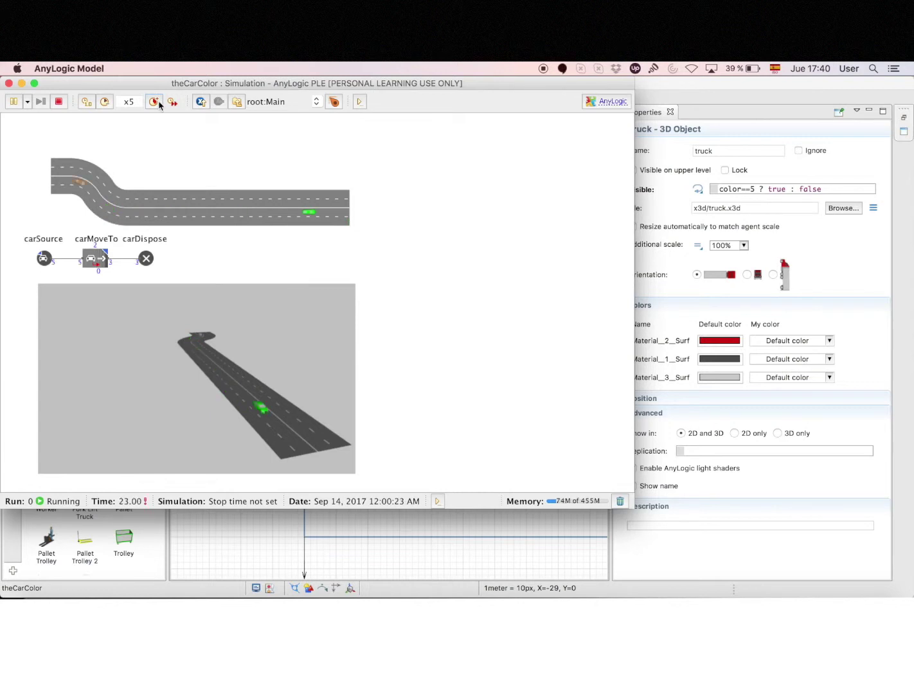
left_click(159, 103)
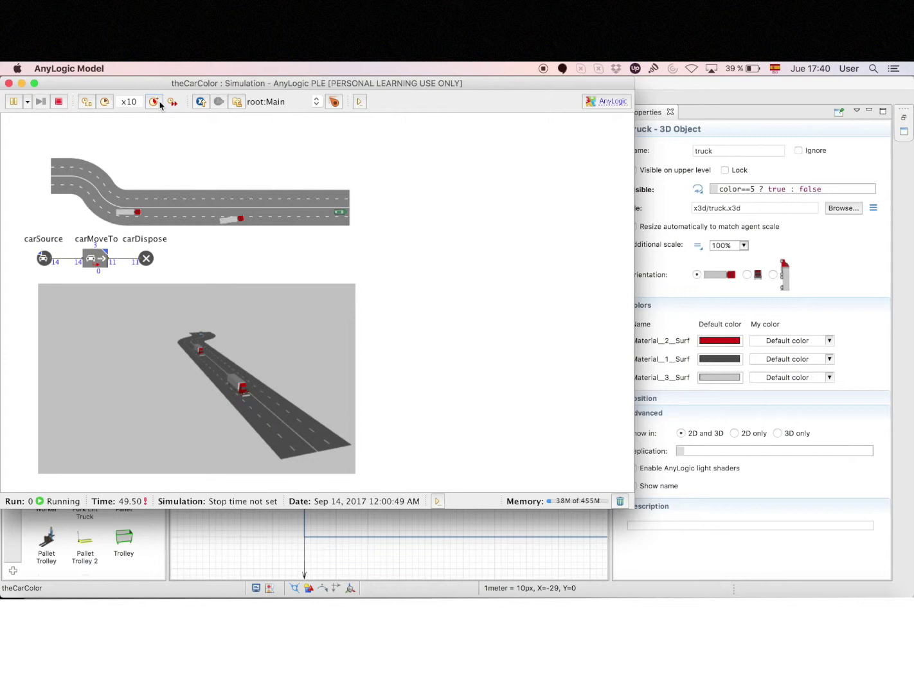
left_click(106, 102)
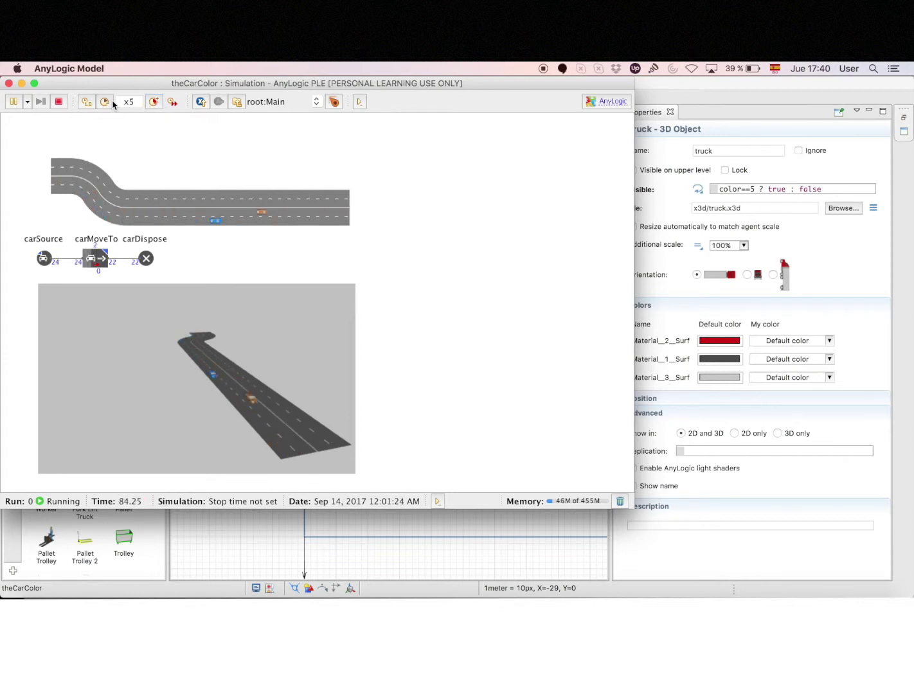